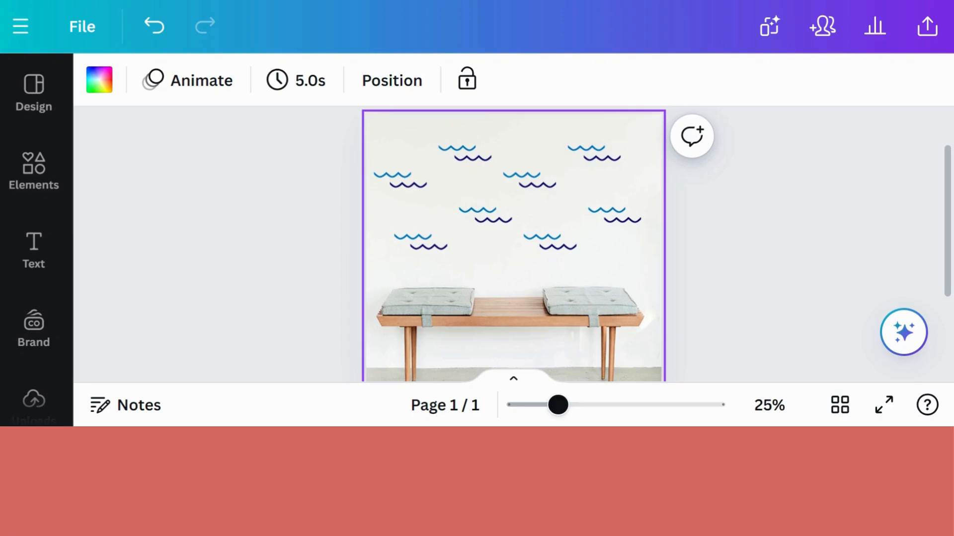
# - Search the Elements library for 'splash animation' and filter the results to Graphics
pyautogui.click(29, 178)
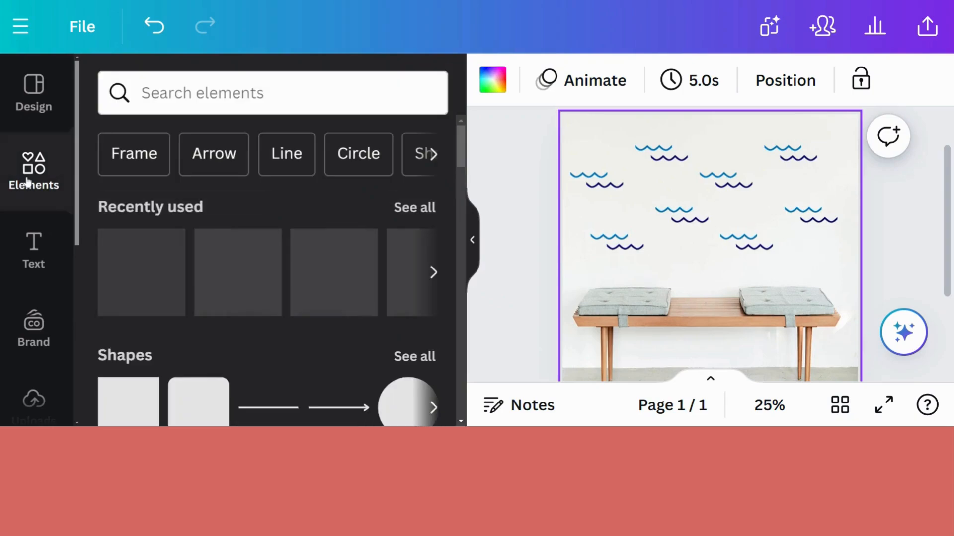
pyautogui.click(273, 93)
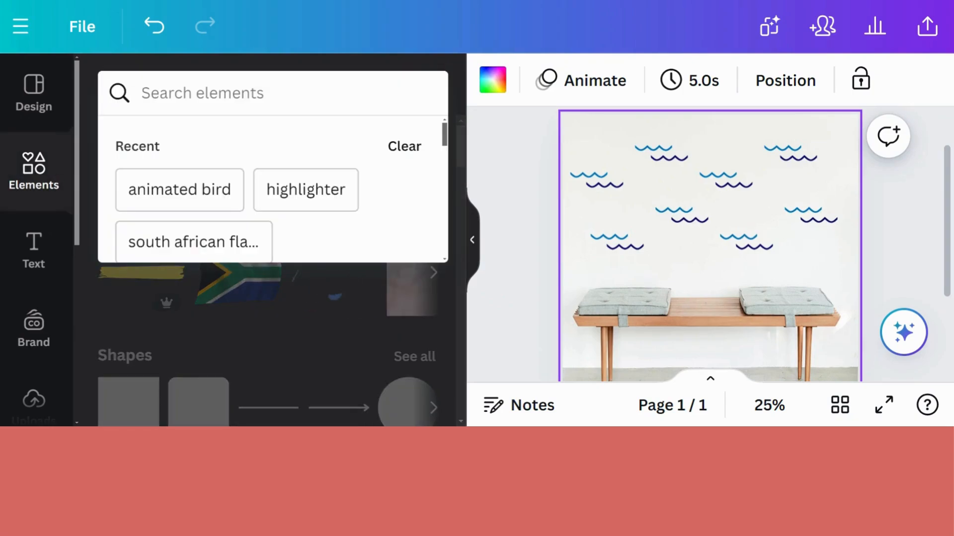
pyautogui.write('spl')
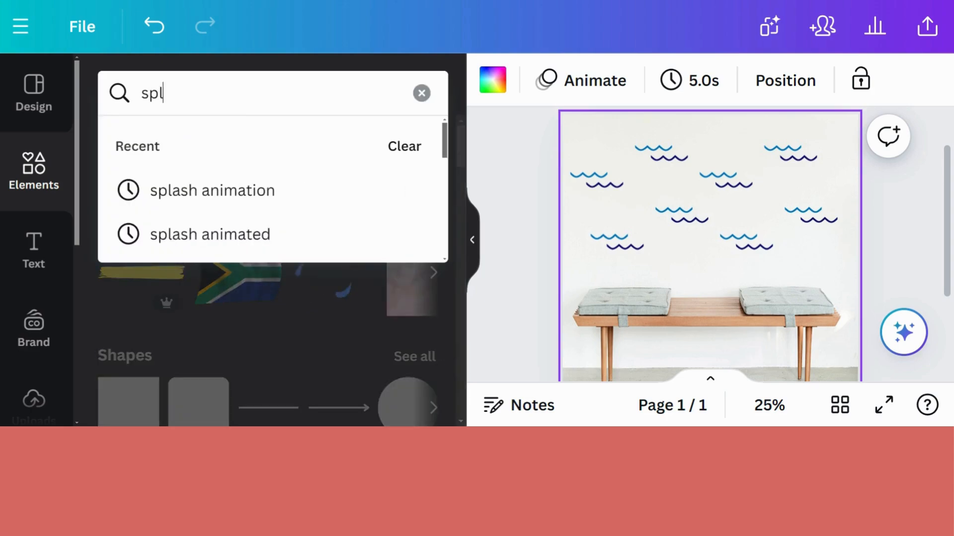
pyautogui.write('ash animation')
pyautogui.press('Return')
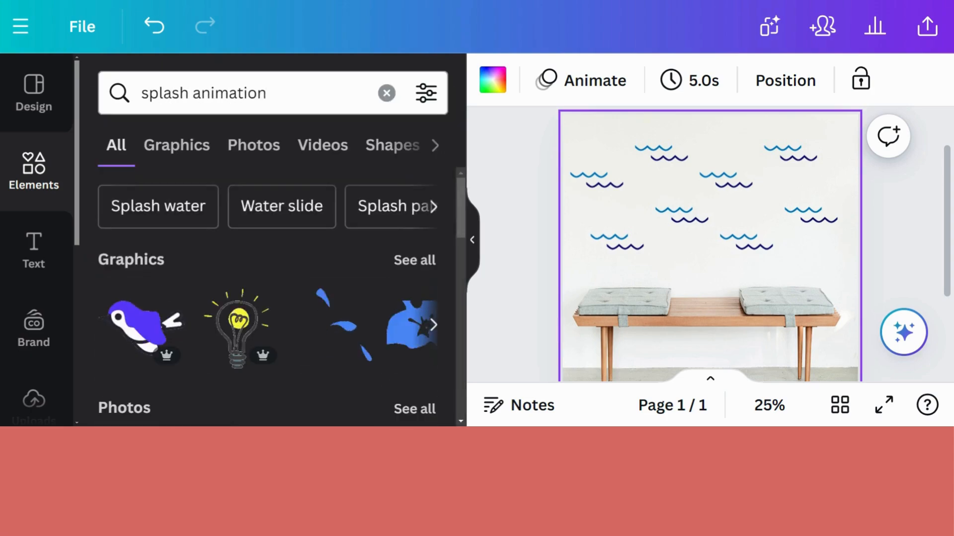
pyautogui.click(415, 260)
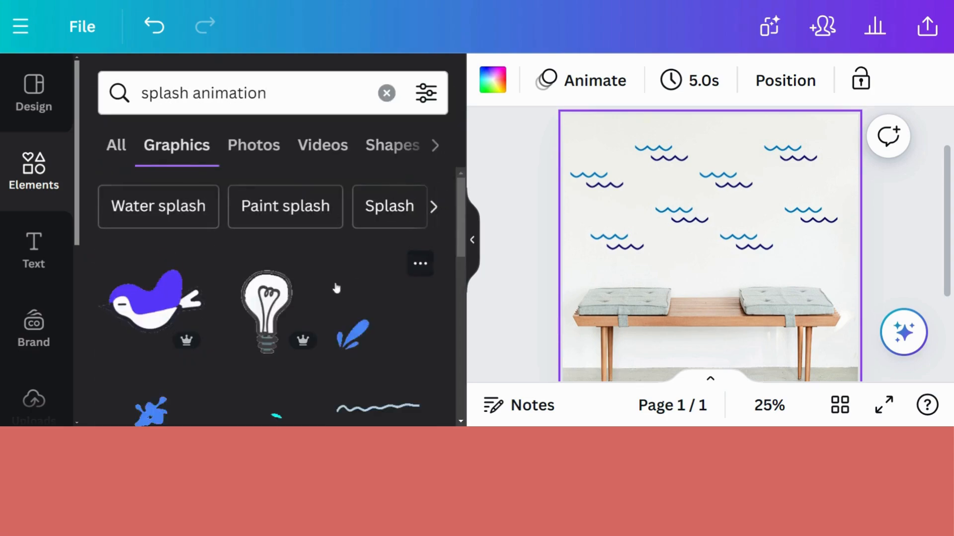
pyautogui.scroll(-2, 335, 312)
pyautogui.scroll(-2, 336, 312)
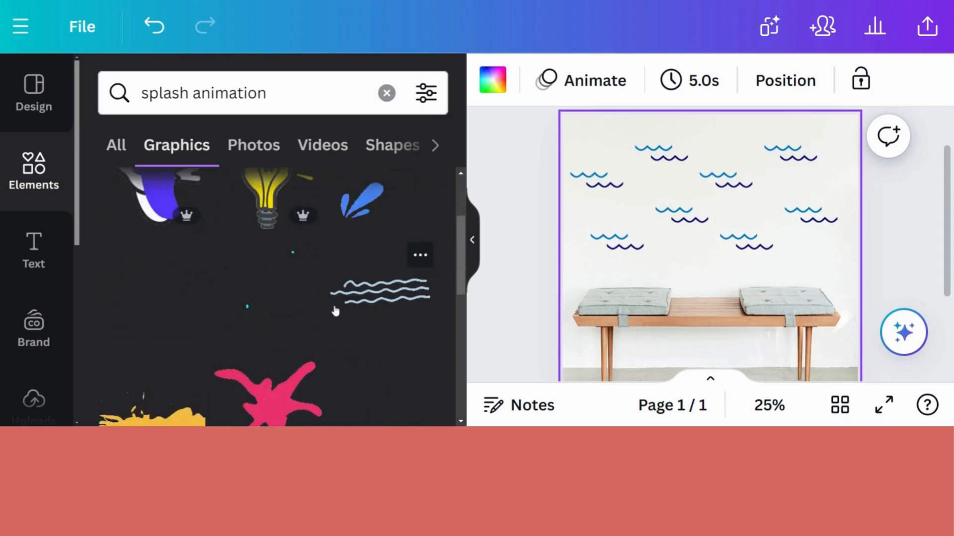
pyautogui.scroll(-3, 351, 166)
pyautogui.scroll(-3, 358, 186)
pyautogui.scroll(-3, 362, 202)
pyautogui.scroll(-3, 365, 211)
pyautogui.scroll(-2, 365, 212)
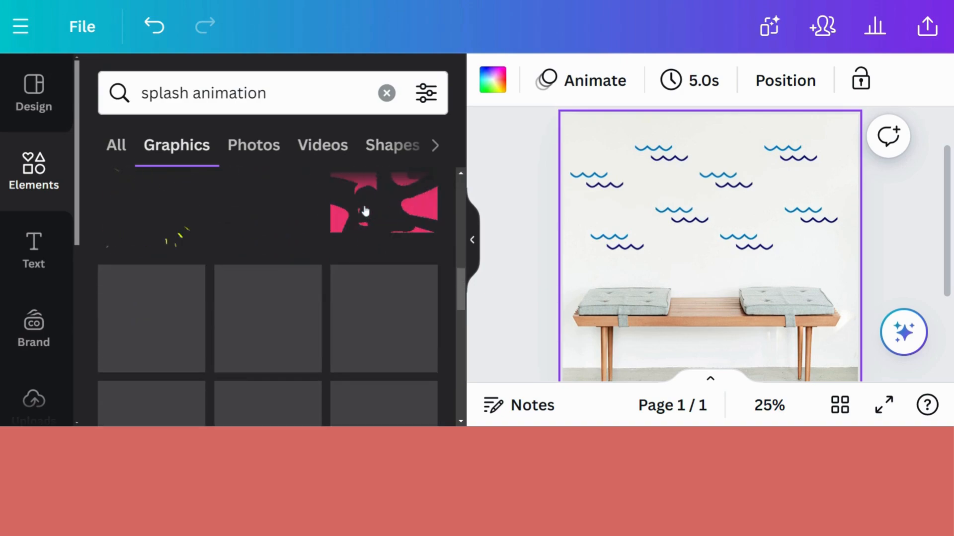
# - Try a 'butterfly animation' search, then return to the 'splash animation' results
pyautogui.doubleClick(166, 92)
pyautogui.write('butterfly')
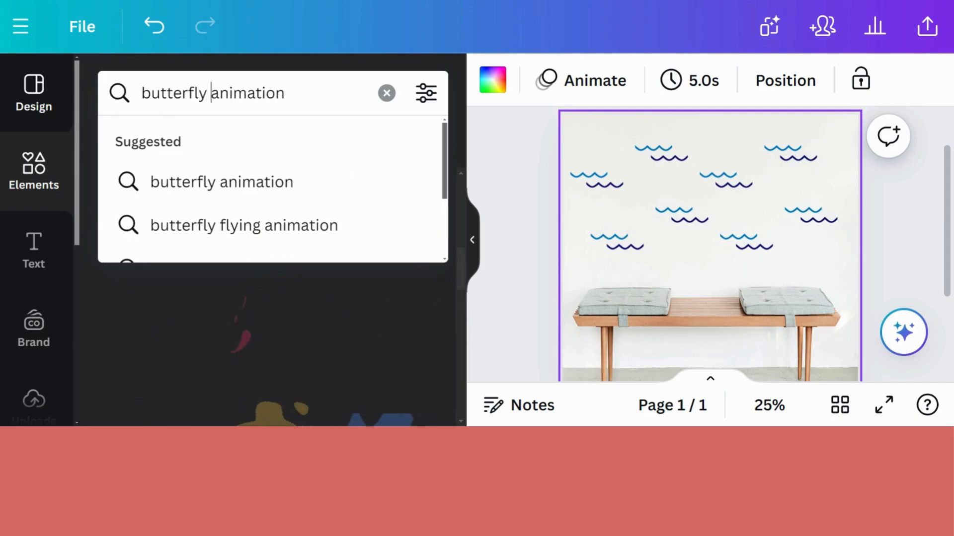
pyautogui.press('Return')
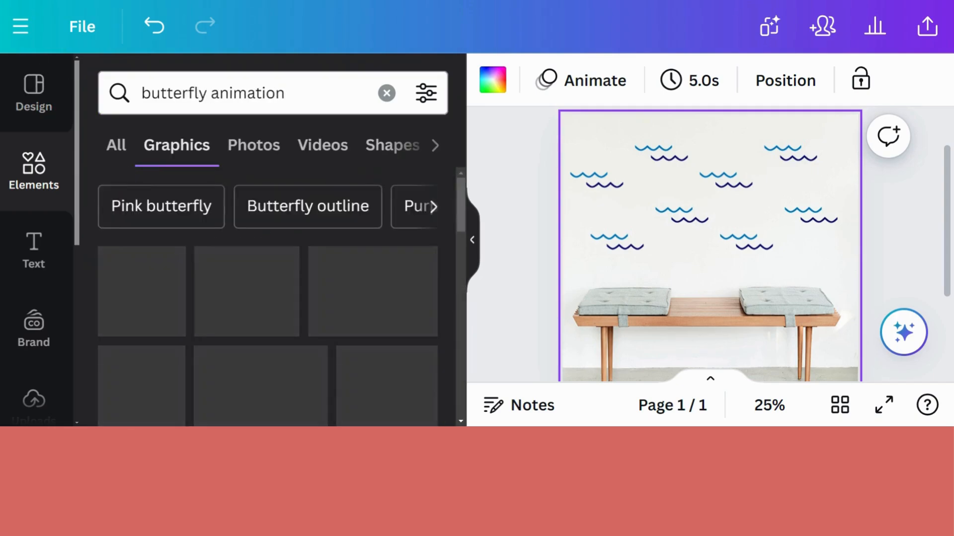
pyautogui.scroll(-3, 264, 315)
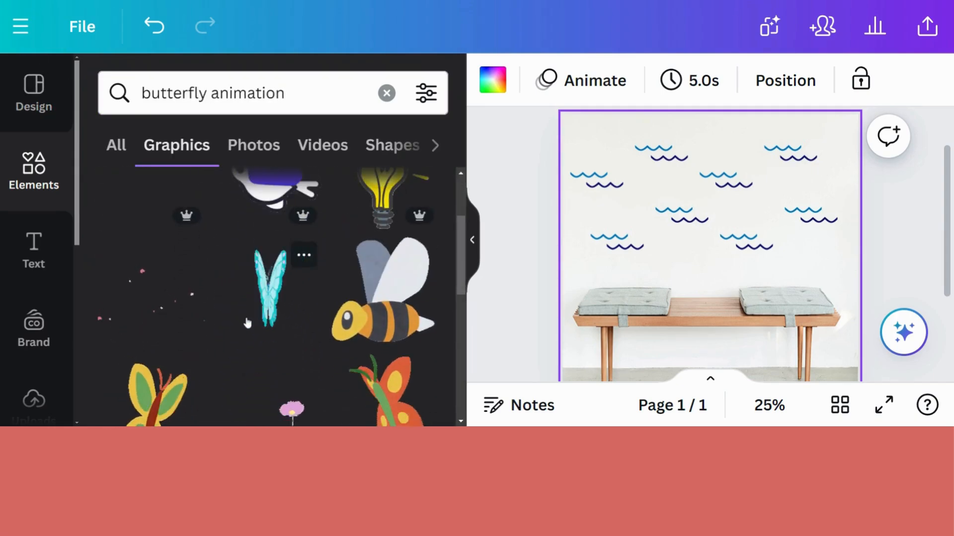
pyautogui.scroll(-3, 284, 305)
pyautogui.scroll(-3, 289, 305)
pyautogui.scroll(3, 289, 304)
pyautogui.scroll(-3, 289, 304)
pyautogui.scroll(-3, 289, 304)
pyautogui.scroll(2, 289, 304)
pyautogui.scroll(-3, 290, 303)
pyautogui.scroll(6, 289, 304)
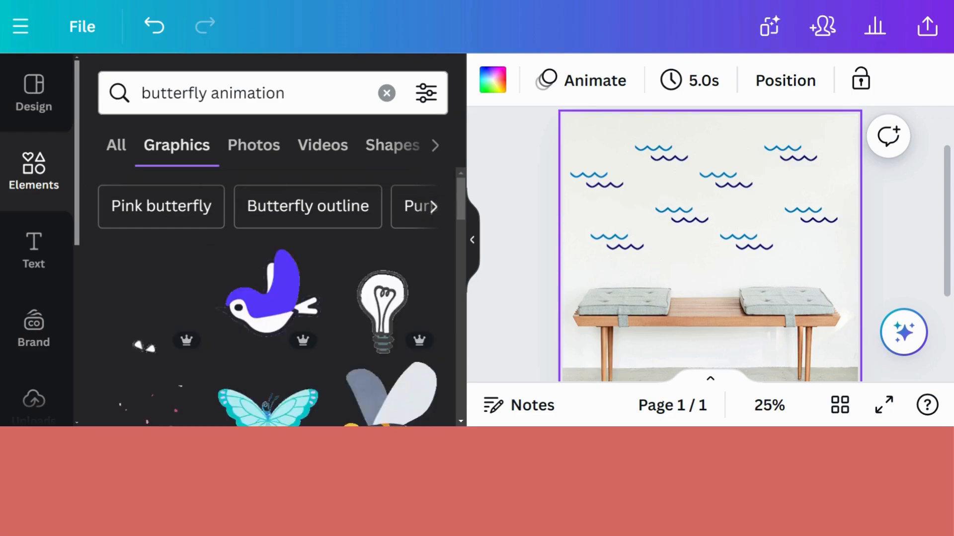
pyautogui.doubleClick(173, 93)
pyautogui.write('s')
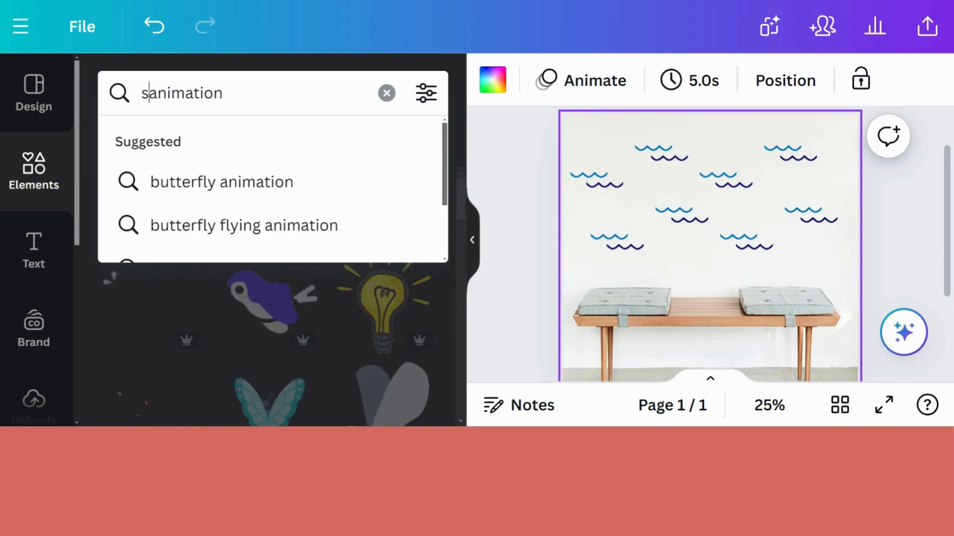
pyautogui.write('plash')
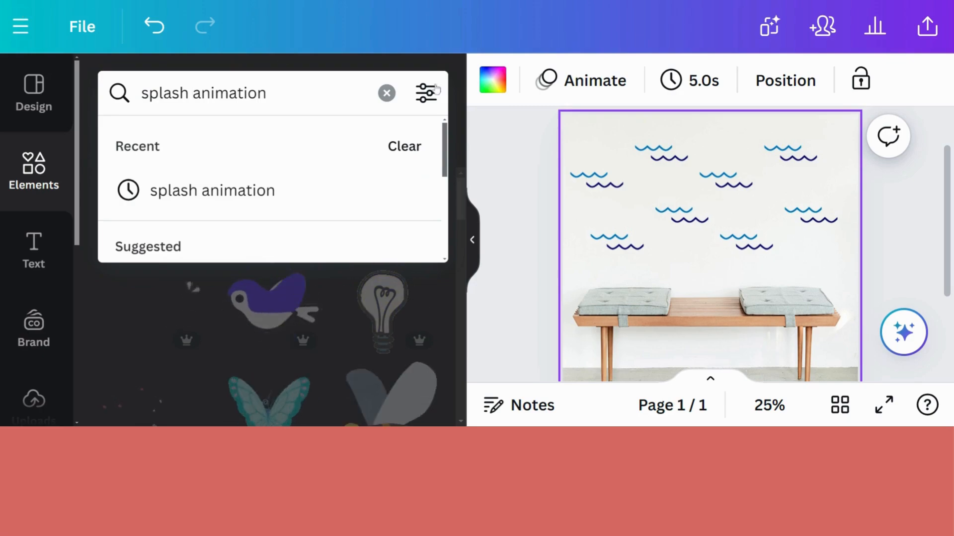
pyautogui.press('Return')
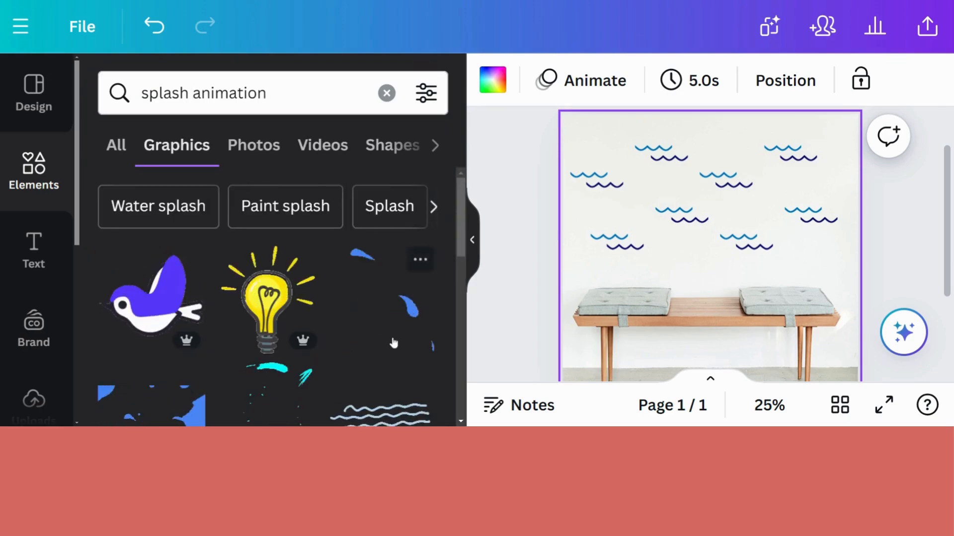
pyautogui.scroll(-1, 378, 253)
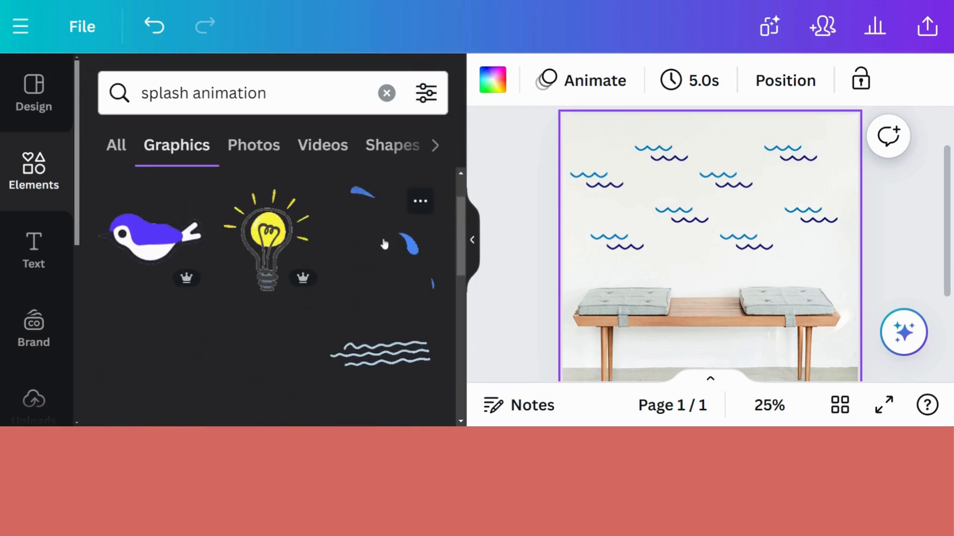
# - Place the blue splash animation on the design, shrink it among the waves, and deselect everything
pyautogui.click(378, 254)
pyautogui.scroll(-2, 762, 280)
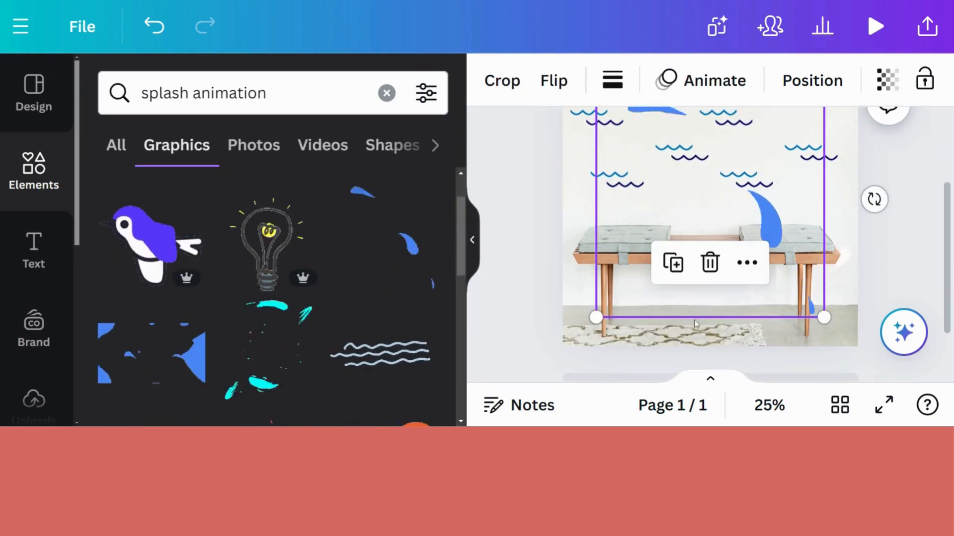
pyautogui.moveTo(599, 315)
pyautogui.mouseDown()
pyautogui.moveTo(728, 241)
pyautogui.moveTo(762, 209)
pyautogui.moveTo(761, 154)
pyautogui.mouseUp()
pyautogui.click(833, 269)
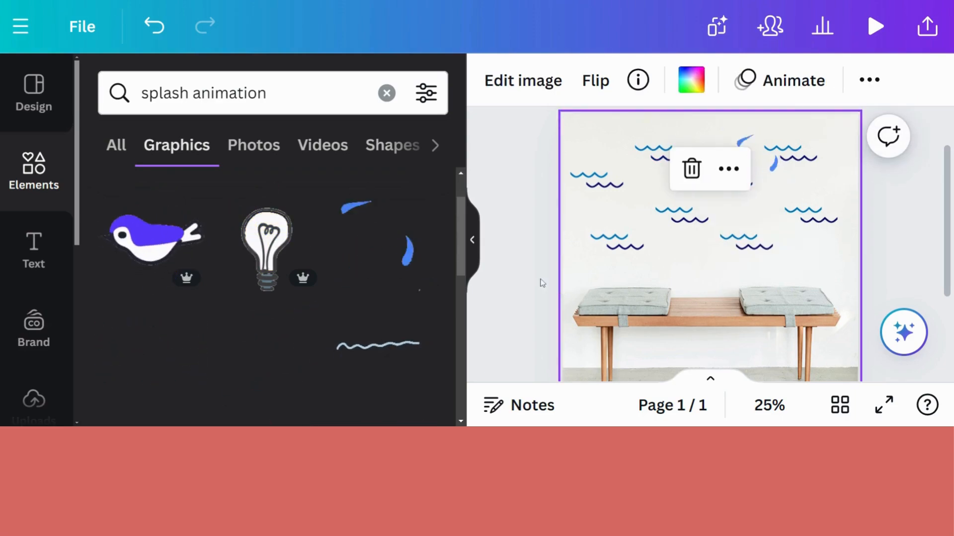
pyautogui.click(471, 239)
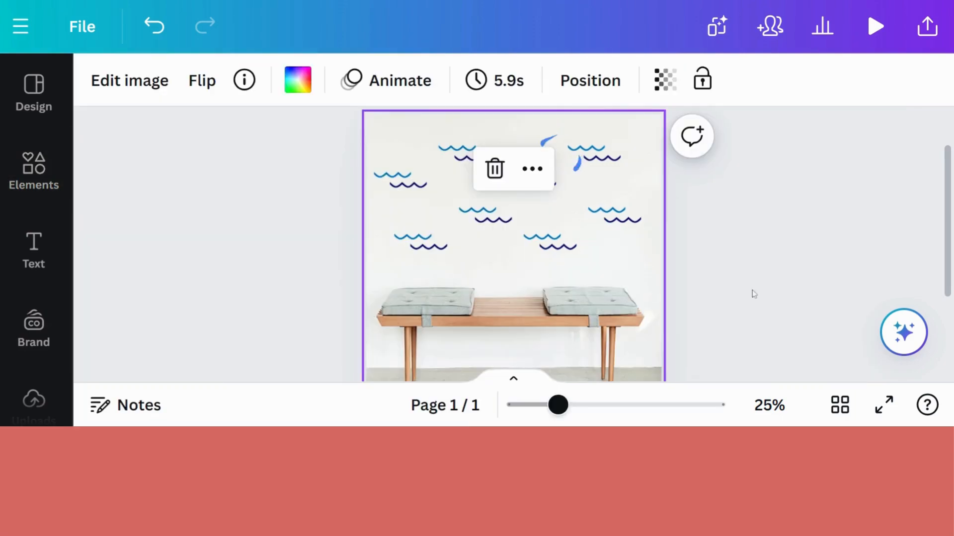
pyautogui.click(790, 277)
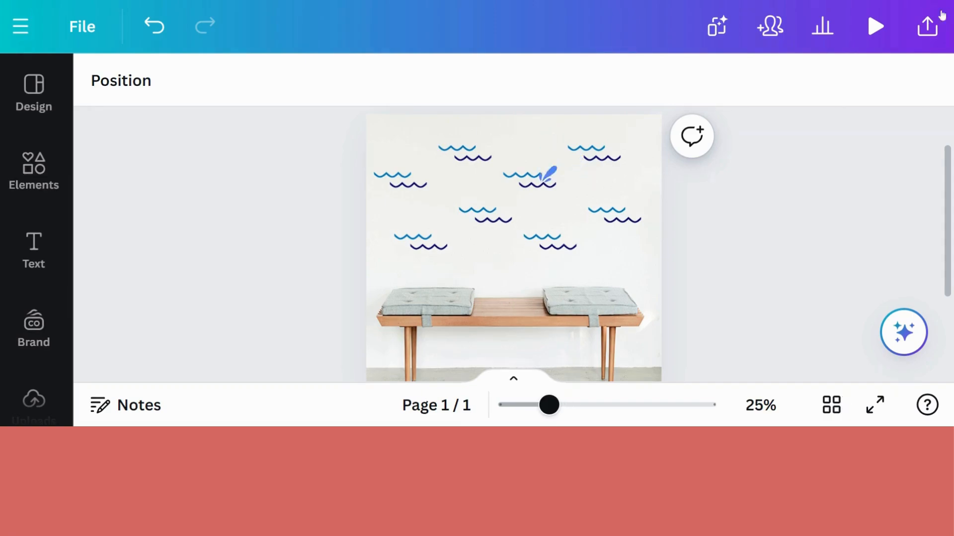
# - Choose GIF instead of MP4 as the download format in Share > Download
pyautogui.click(927, 27)
pyautogui.scroll(-2, 759, 209)
pyautogui.scroll(-3, 746, 201)
pyautogui.scroll(-2, 711, 192)
pyautogui.click(629, 159)
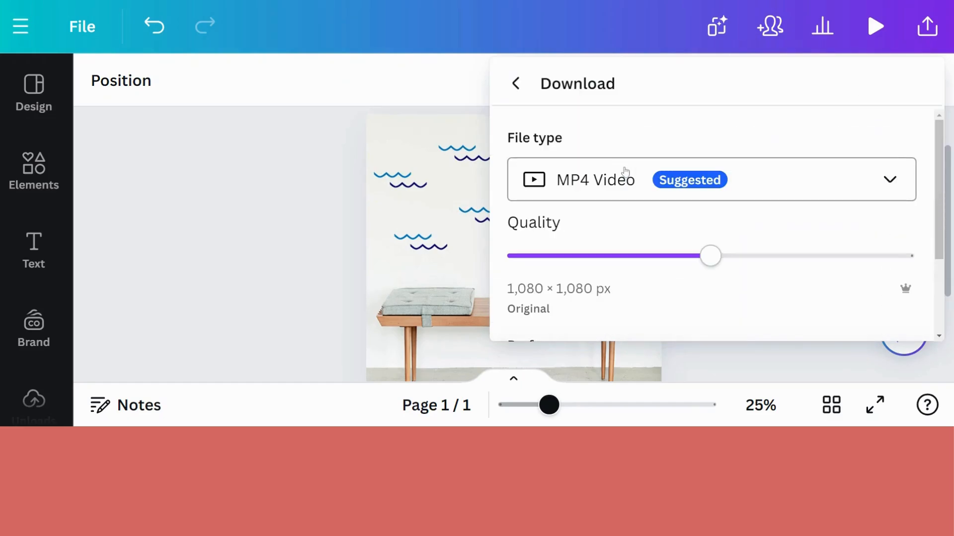
pyautogui.click(626, 179)
pyautogui.scroll(-3, 641, 298)
pyautogui.scroll(-1, 641, 298)
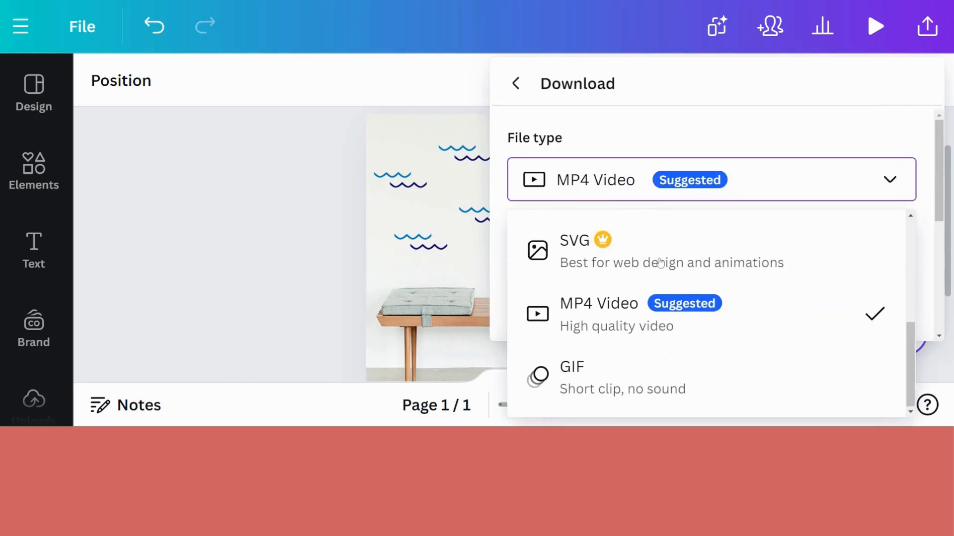
pyautogui.click(605, 388)
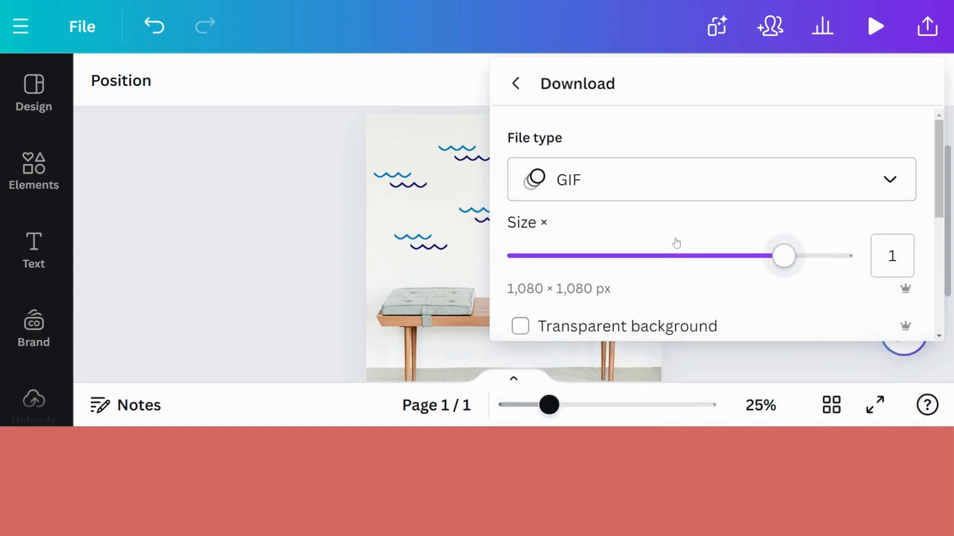
pyautogui.scroll(-2, 676, 243)
pyautogui.scroll(-2, 677, 243)
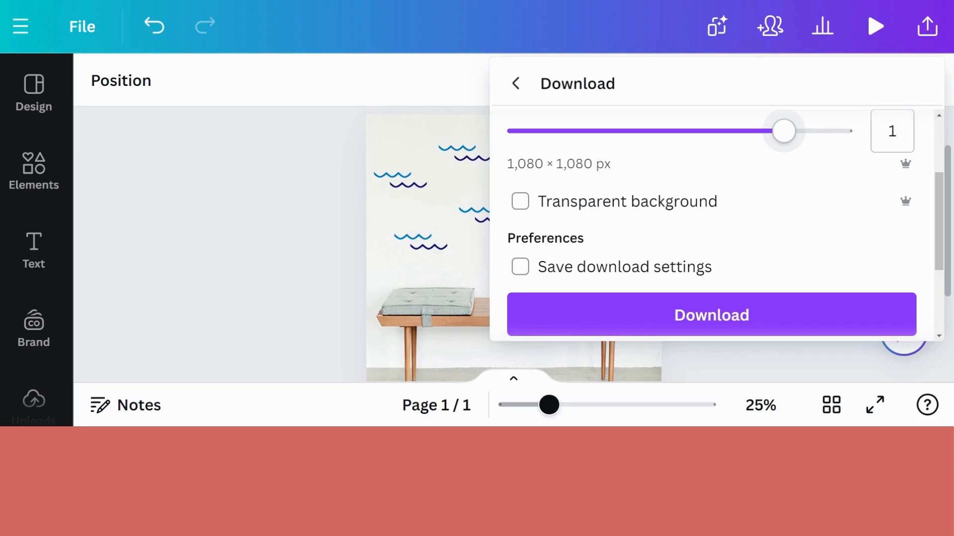
pyautogui.scroll(-3, 716, 187)
pyautogui.scroll(-3, 716, 186)
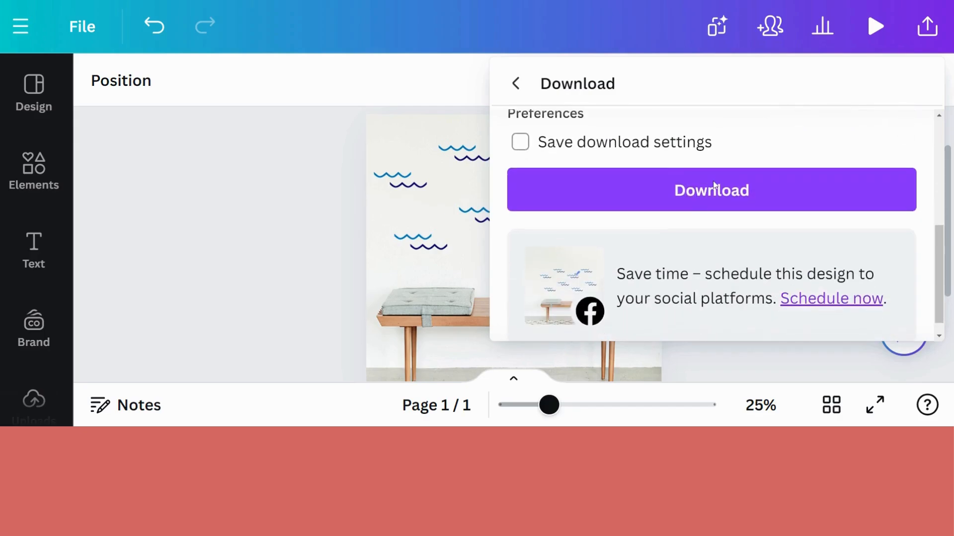
pyautogui.scroll(3, 716, 186)
pyautogui.scroll(-3, 716, 184)
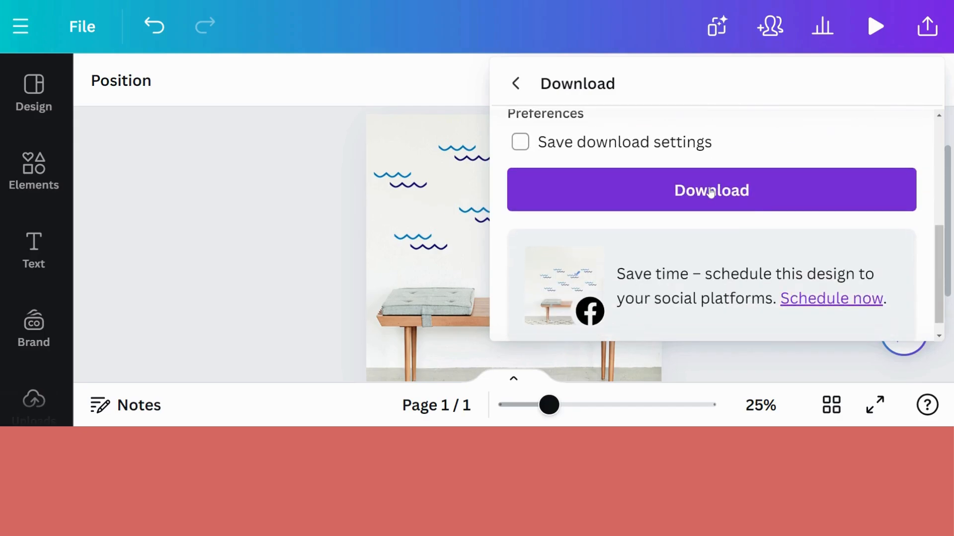
# - Download the bench design as a GIF
pyautogui.click(710, 192)
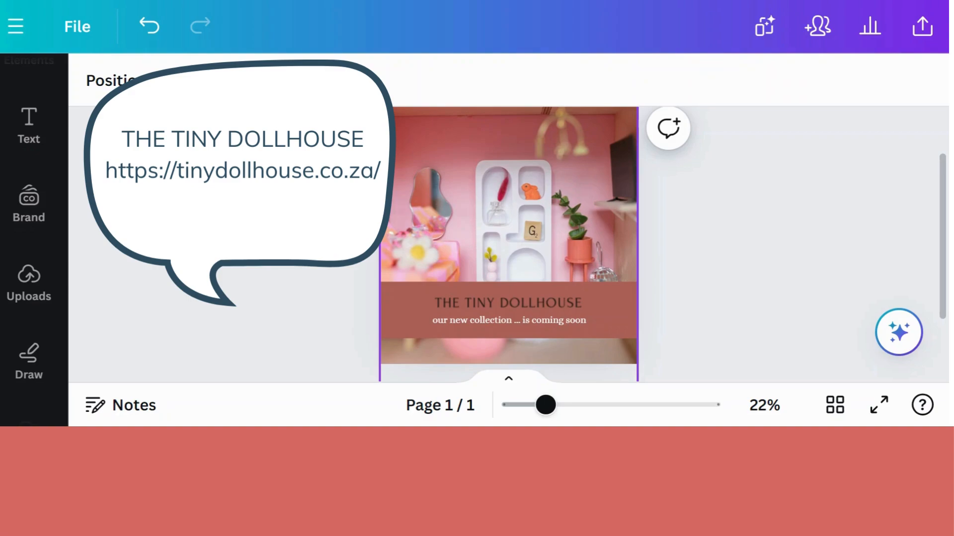
# - Select the new-collection subtitle line in the banner group and bring up its Animate options
pyautogui.click(389, 302)
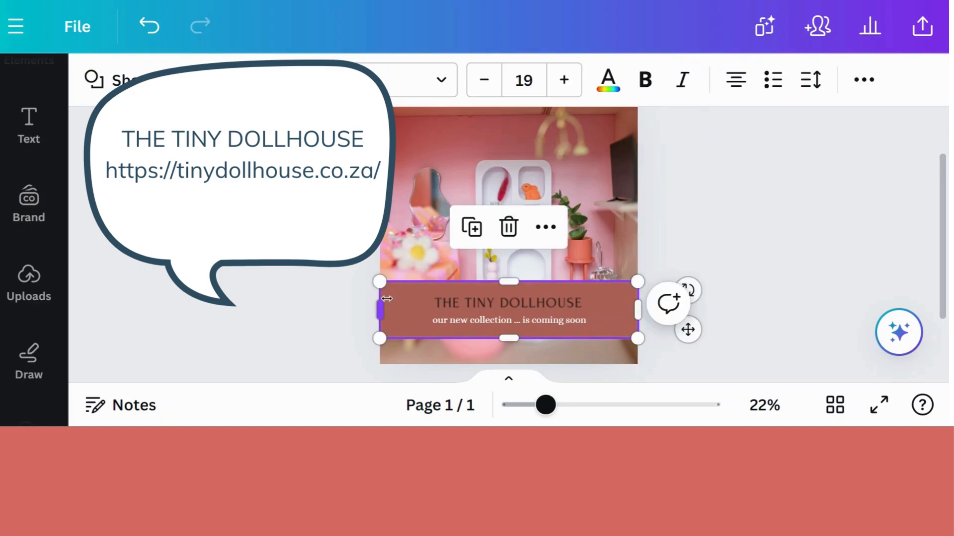
pyautogui.click(469, 305)
pyautogui.click(470, 322)
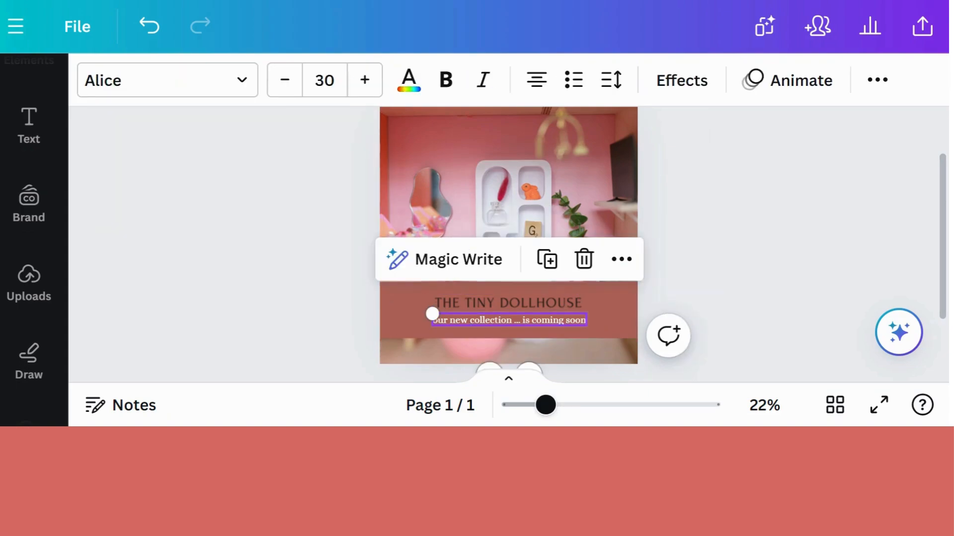
pyautogui.click(801, 80)
pyautogui.scroll(-3, 208, 343)
pyautogui.scroll(-1, 205, 344)
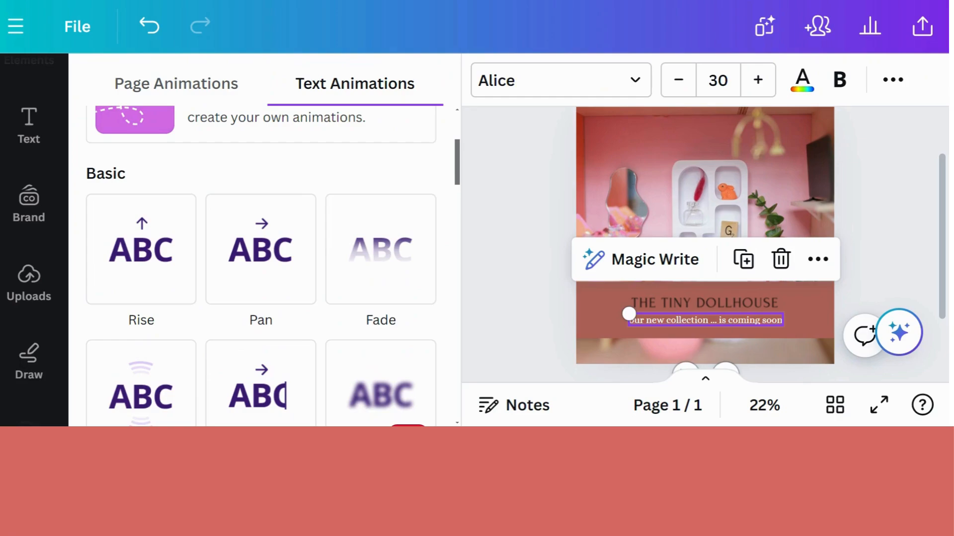
# - Preview Rise, Pan, Fade, Pop, Wipe, Breathe and Succession on the subtitle
pyautogui.click(121, 220)
pyautogui.click(125, 253)
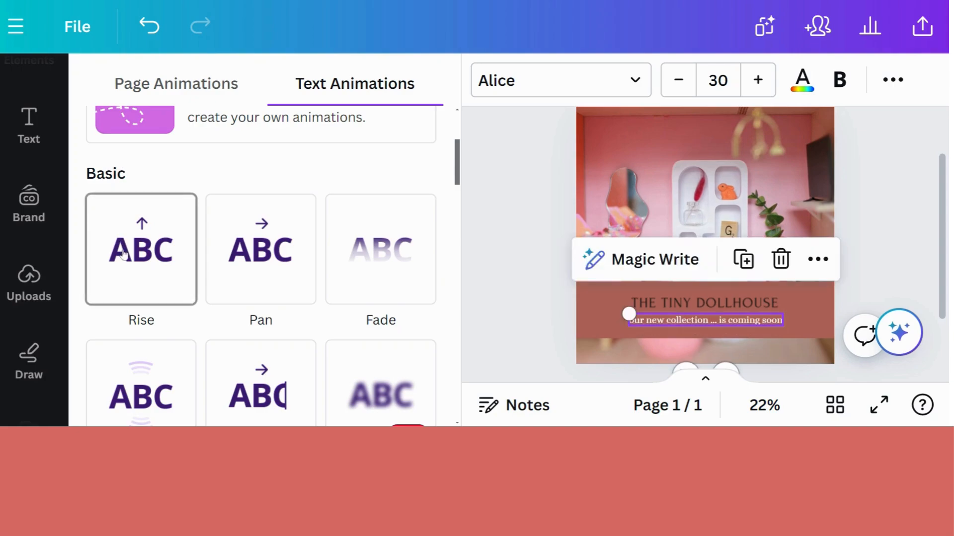
pyautogui.click(254, 261)
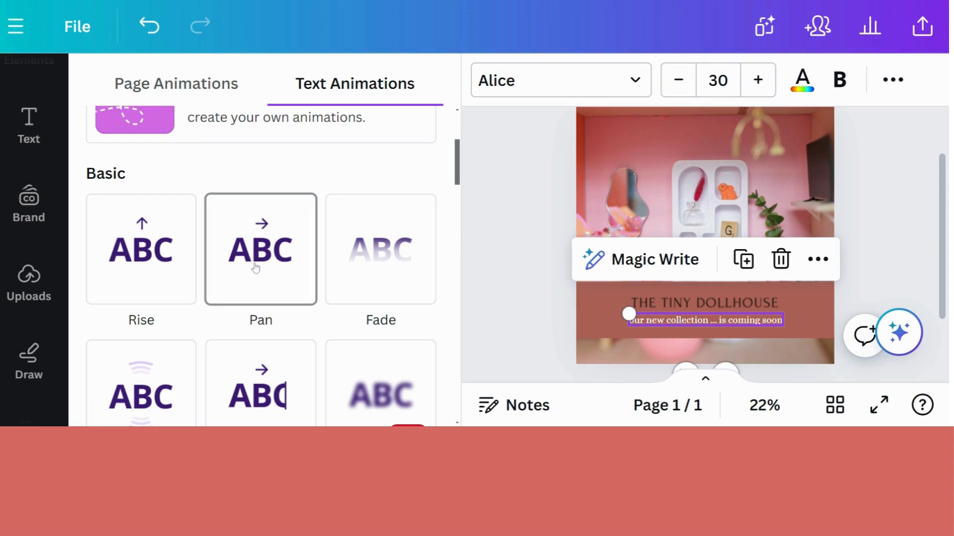
pyautogui.click(380, 250)
pyautogui.scroll(-1, 372, 256)
pyautogui.scroll(-1, 372, 256)
pyautogui.click(149, 270)
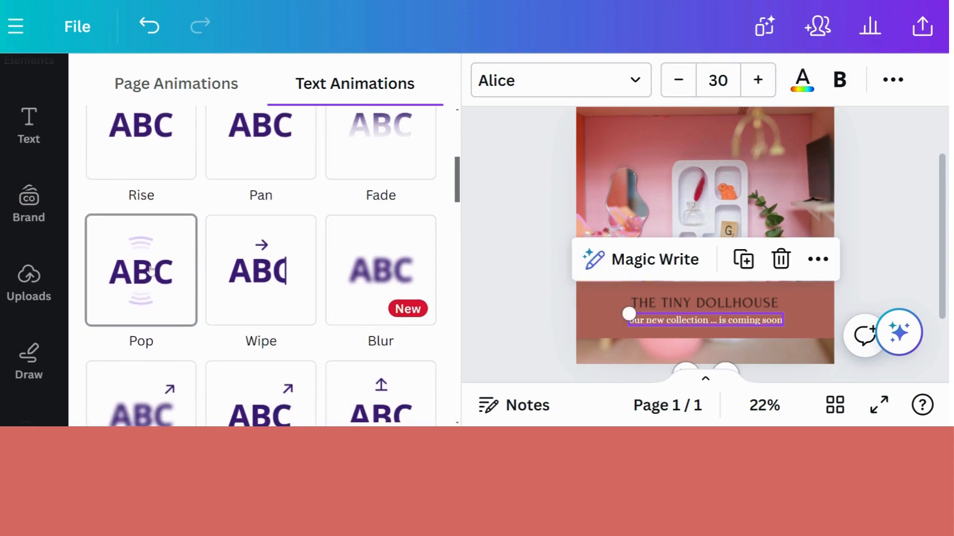
pyautogui.click(246, 270)
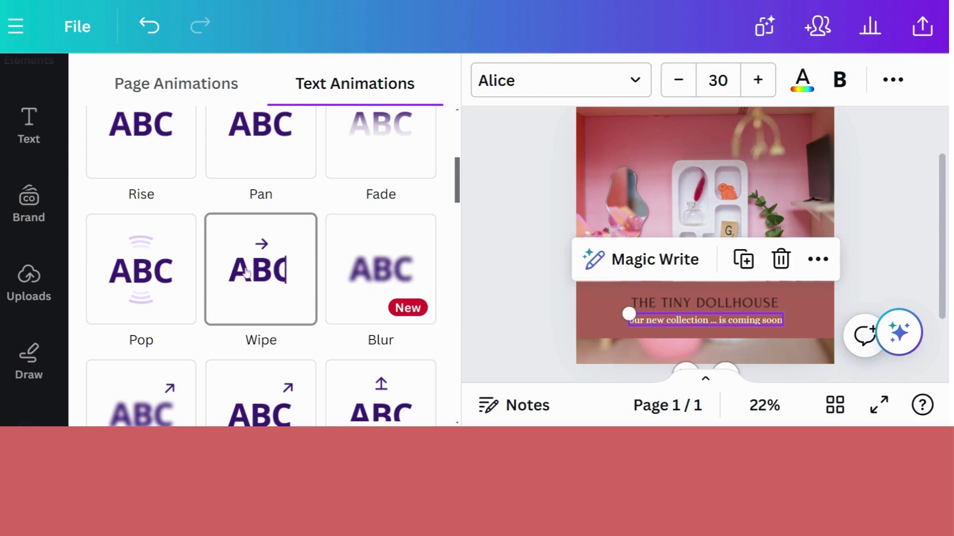
pyautogui.scroll(-2, 260, 298)
pyautogui.click(262, 290)
pyautogui.click(150, 278)
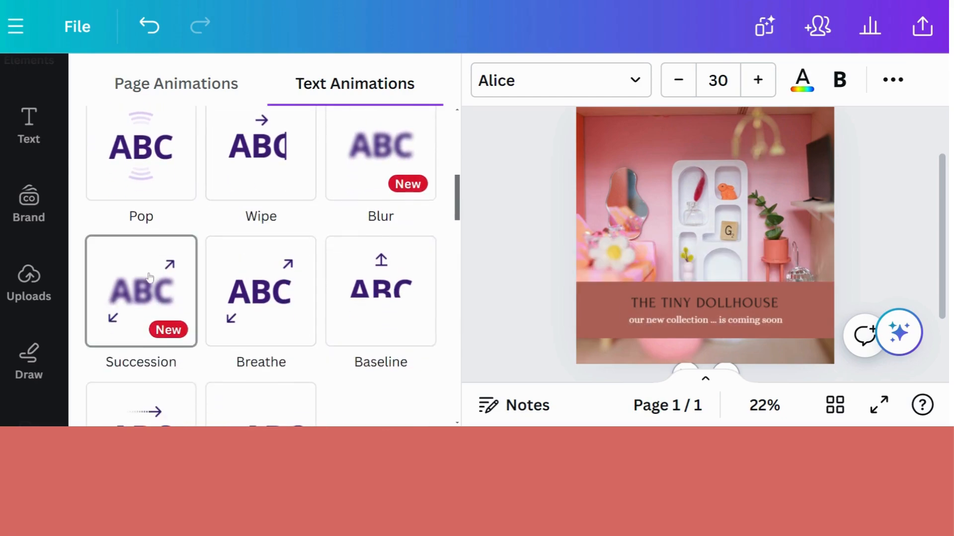
# - Preview Baseline, Drift, Tectonic and Ascend, then apply the Typewriter animation
pyautogui.click(282, 293)
pyautogui.click(381, 298)
pyautogui.scroll(-3, 381, 298)
pyautogui.click(133, 273)
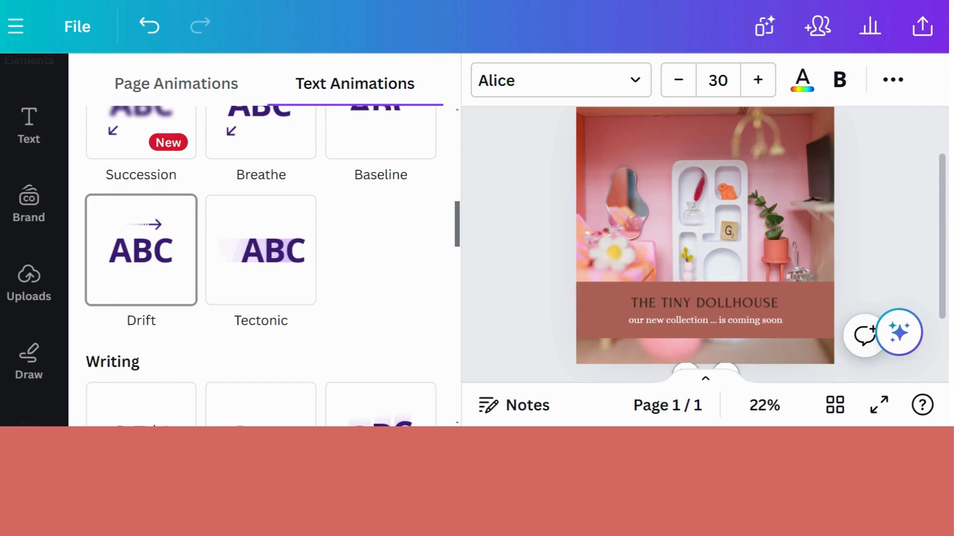
pyautogui.click(239, 277)
pyautogui.scroll(-3, 239, 278)
pyautogui.click(239, 278)
pyautogui.click(104, 214)
pyautogui.click(129, 226)
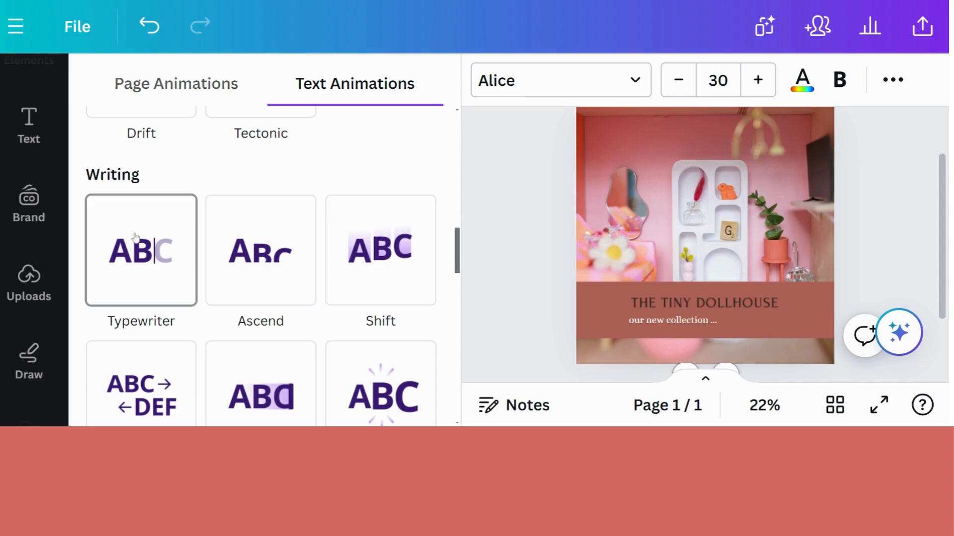
# - Try the Typewriter's on-enter, on-exit and both settings and adjust its speed
pyautogui.click(135, 237)
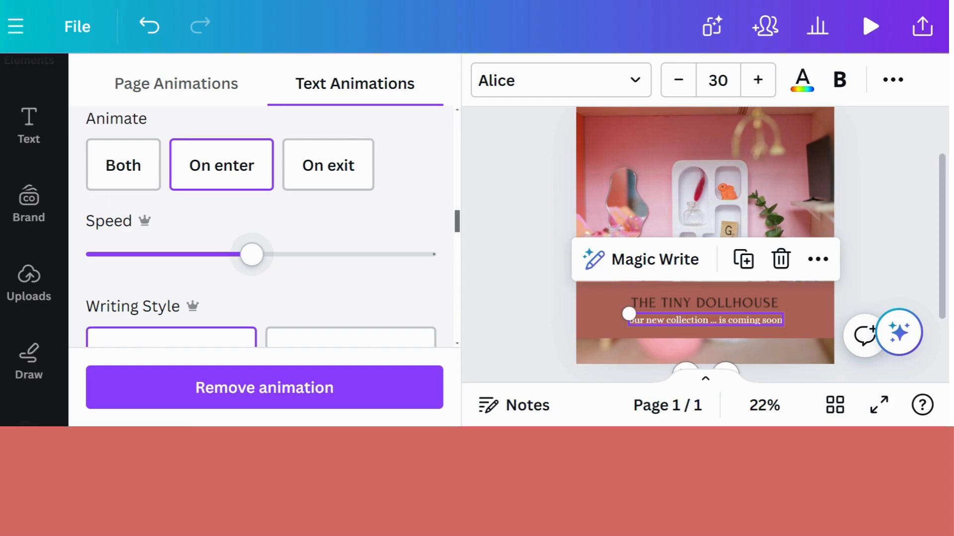
pyautogui.scroll(2, 261, 223)
pyautogui.click(124, 228)
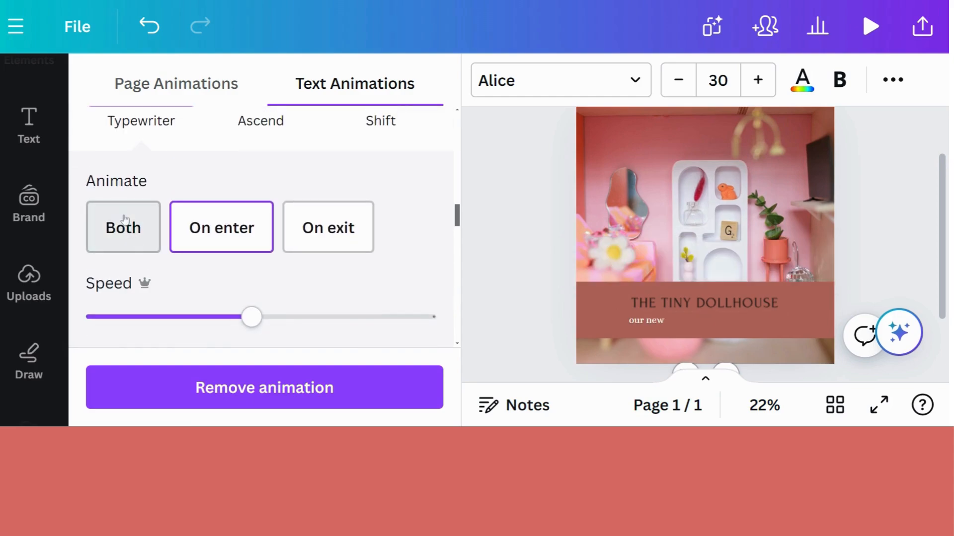
pyautogui.click(221, 228)
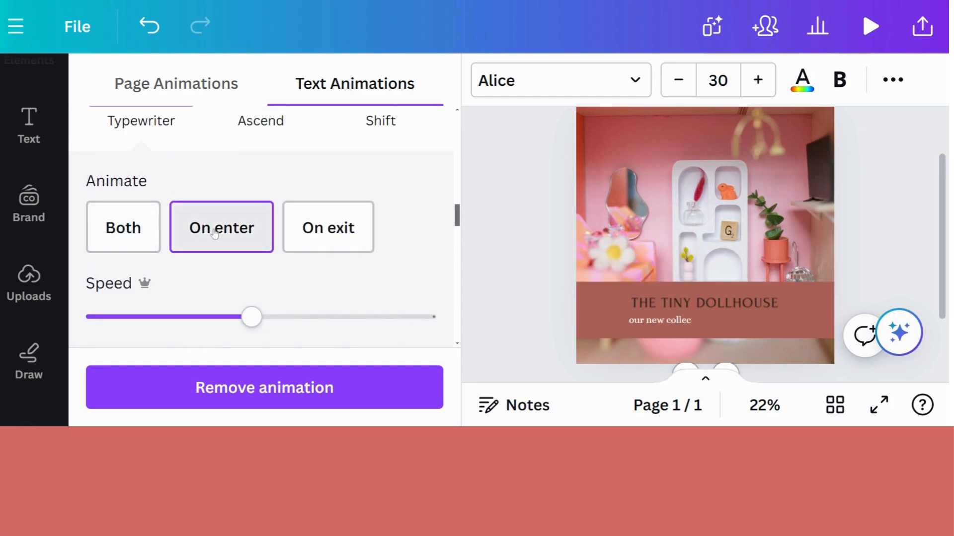
pyautogui.click(328, 227)
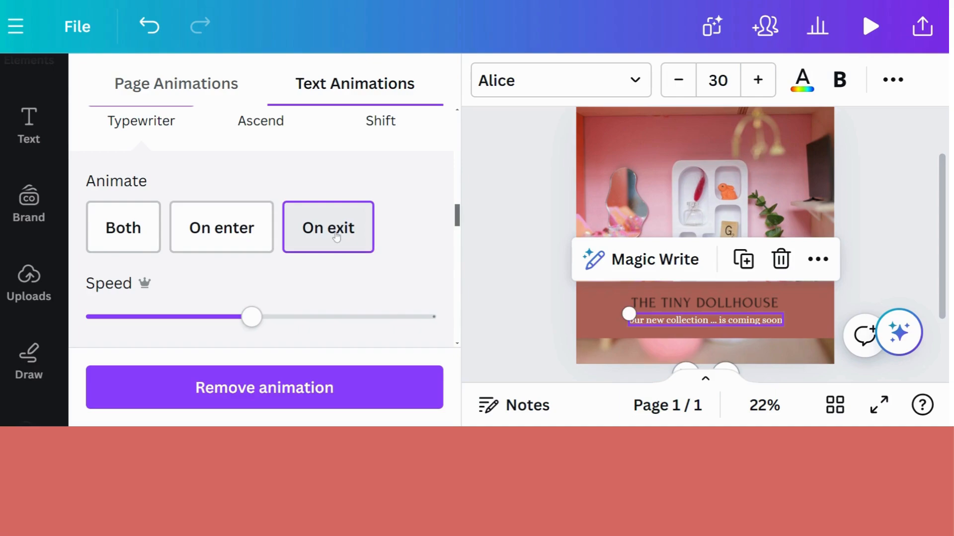
pyautogui.click(143, 231)
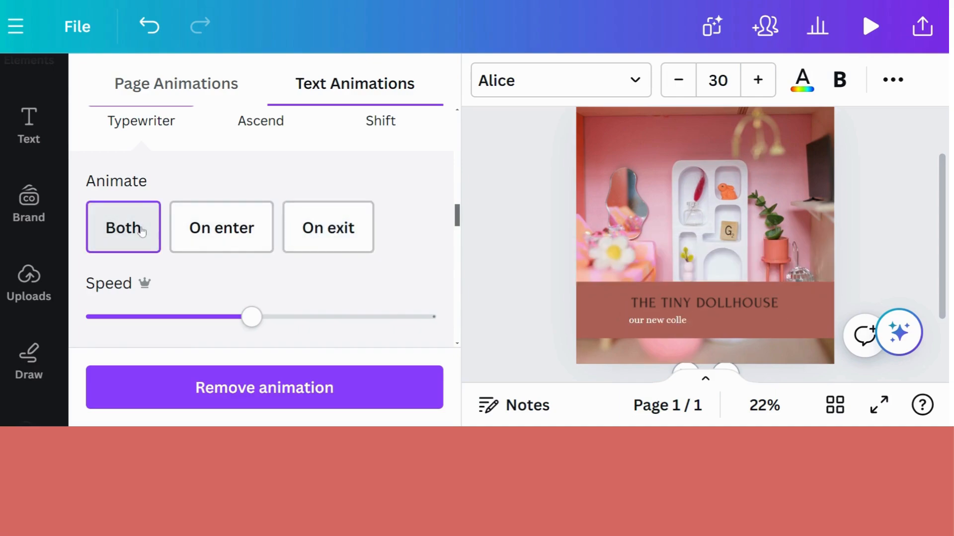
pyautogui.moveTo(251, 319)
pyautogui.mouseDown()
pyautogui.moveTo(128, 318)
pyautogui.moveTo(252, 320)
pyautogui.mouseUp()
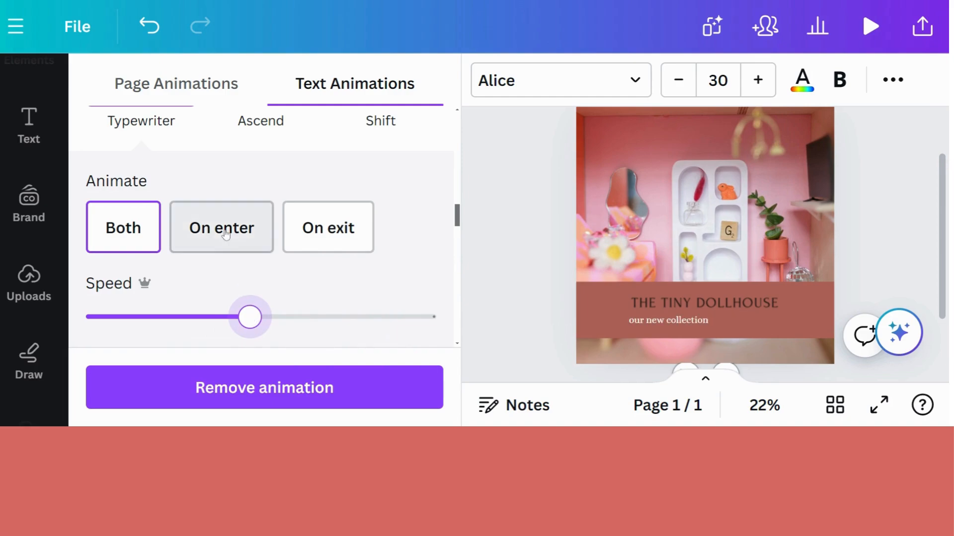
pyautogui.scroll(-3, 223, 231)
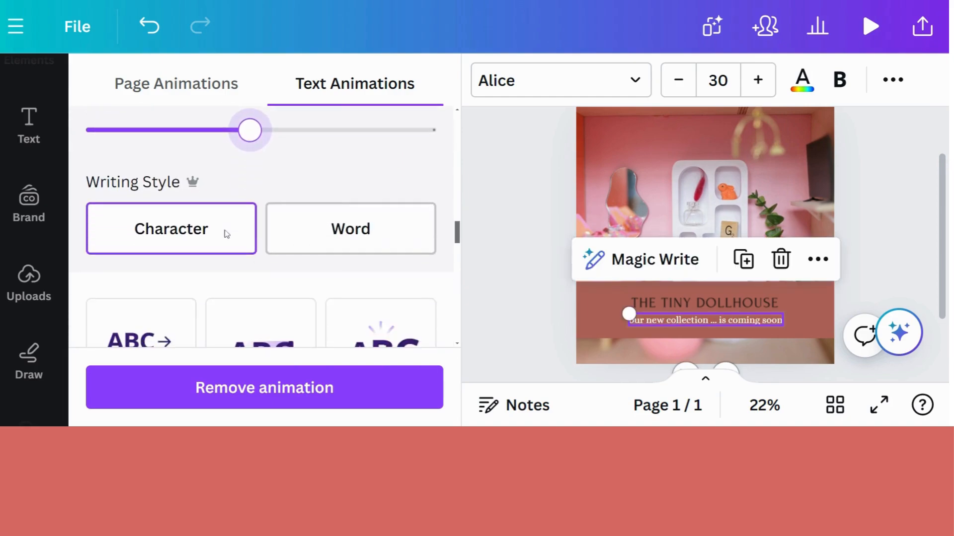
pyautogui.scroll(-2, 224, 231)
pyautogui.scroll(2, 226, 234)
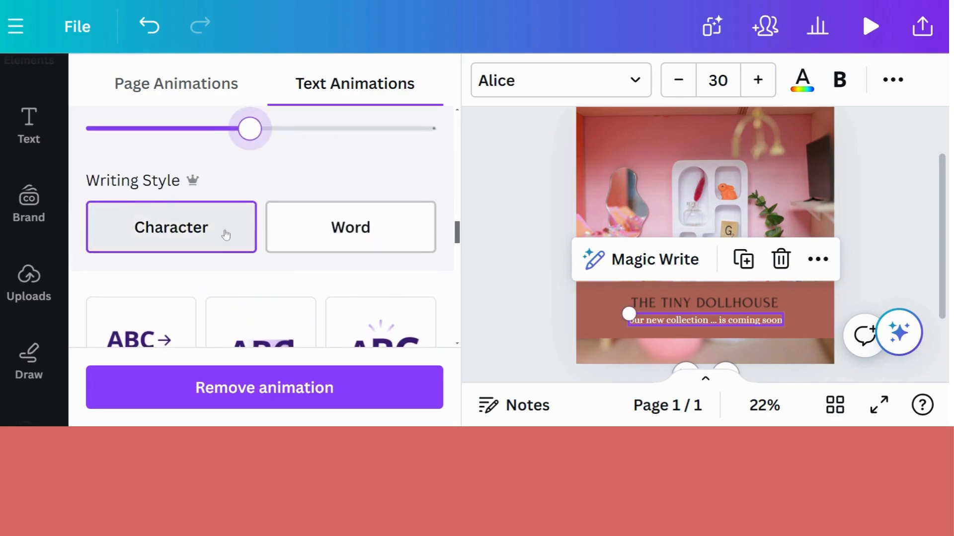
pyautogui.scroll(-3, 225, 234)
# - Preview Block, Merge, Burst, Bounce, Roll and Skate on the subtitle
pyautogui.click(225, 234)
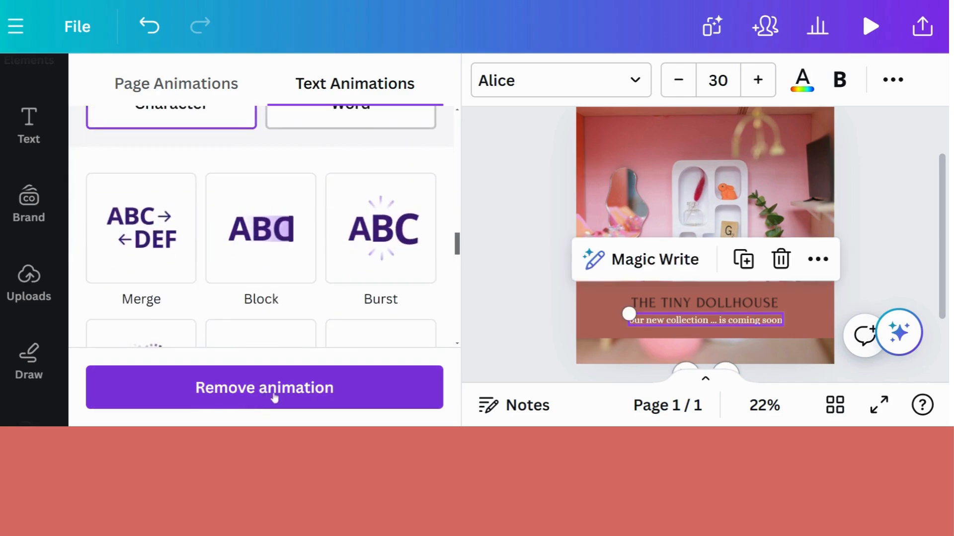
pyautogui.scroll(-1, 261, 298)
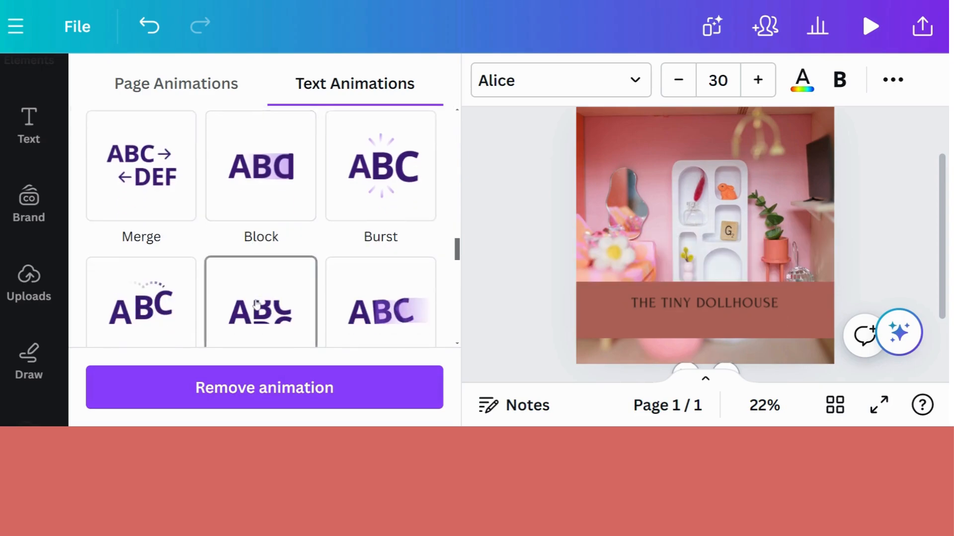
pyautogui.scroll(-1, 257, 305)
pyautogui.scroll(1, 257, 298)
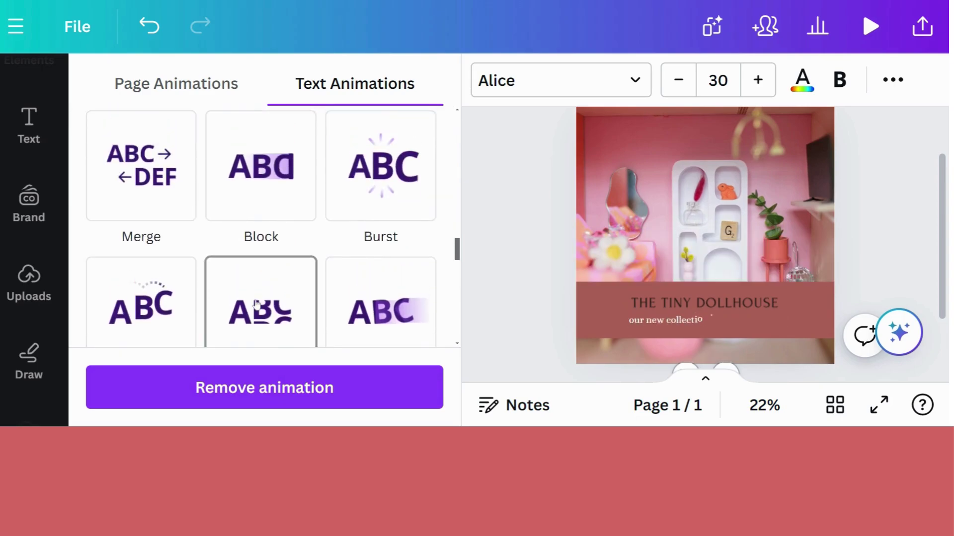
pyautogui.click(160, 216)
pyautogui.scroll(1, 157, 213)
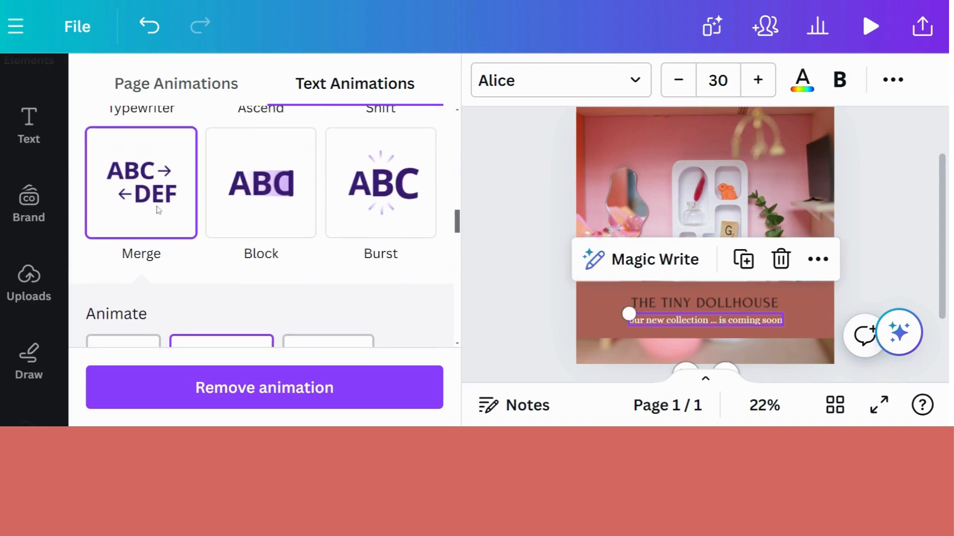
pyautogui.click(261, 164)
pyautogui.scroll(-2, 261, 223)
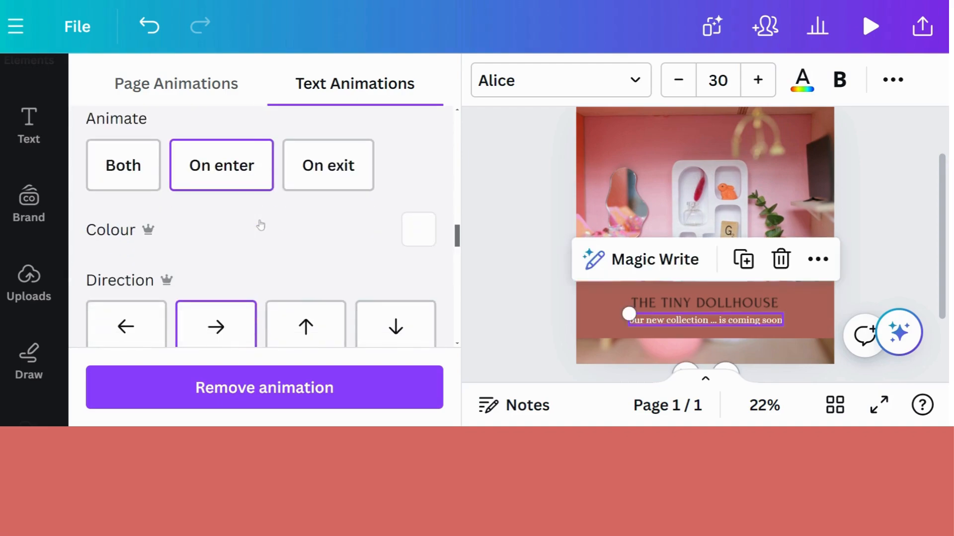
pyautogui.scroll(2, 260, 225)
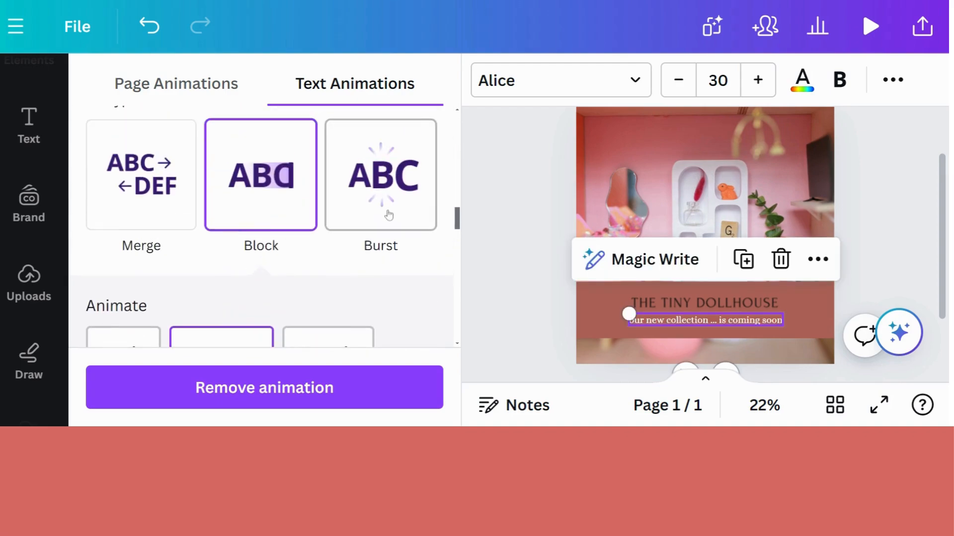
pyautogui.click(388, 215)
pyautogui.scroll(-2, 380, 217)
pyautogui.scroll(2, 290, 224)
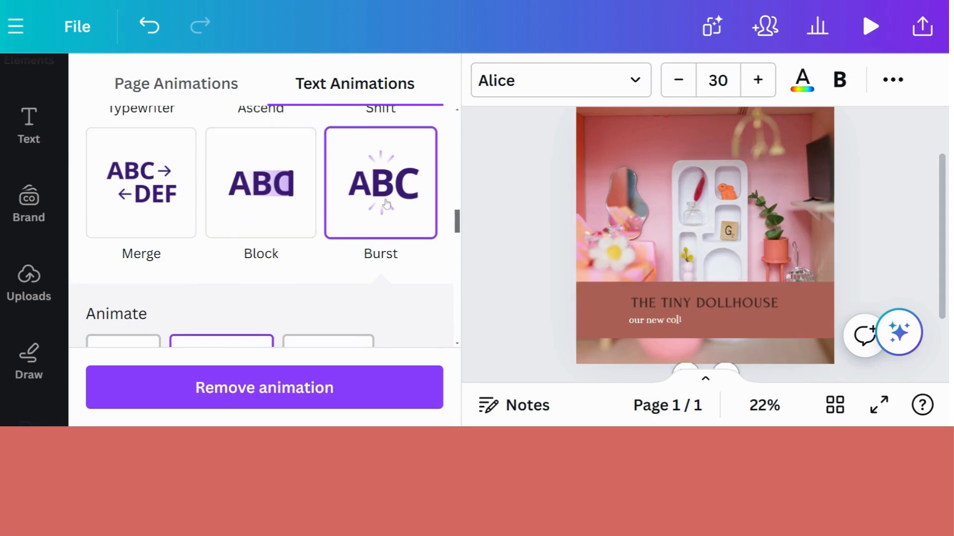
pyautogui.scroll(-3, 353, 258)
pyautogui.scroll(-1, 321, 246)
pyautogui.scroll(-2, 209, 253)
pyautogui.scroll(-3, 207, 254)
pyautogui.scroll(-1, 208, 254)
pyautogui.scroll(1, 208, 253)
pyautogui.scroll(2, 207, 254)
pyautogui.scroll(1, 207, 253)
pyautogui.click(141, 236)
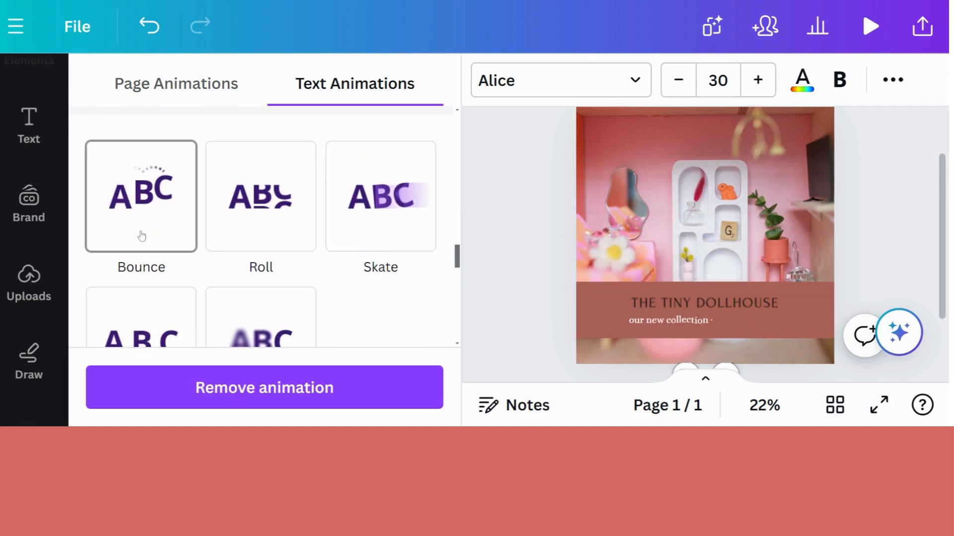
pyautogui.click(253, 231)
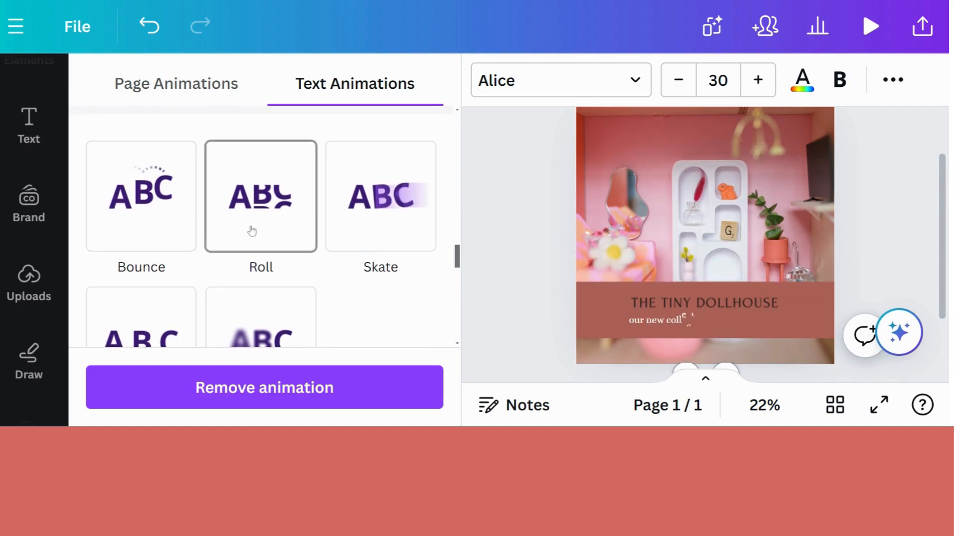
pyautogui.click(379, 197)
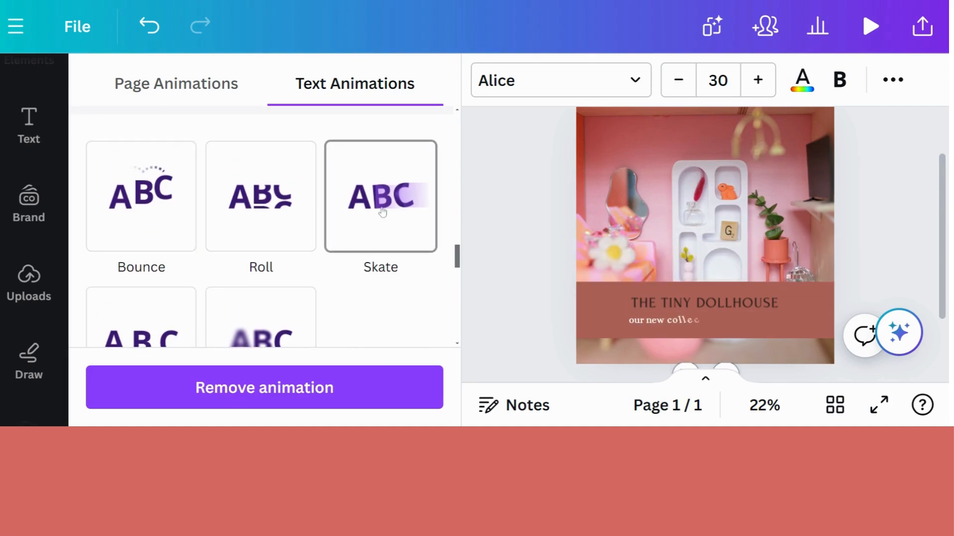
pyautogui.scroll(-2, 383, 213)
# - Preview Spread, Clarify, Tumble, Neon and Scrapbook, then apply Stomp and replay it
pyautogui.click(165, 235)
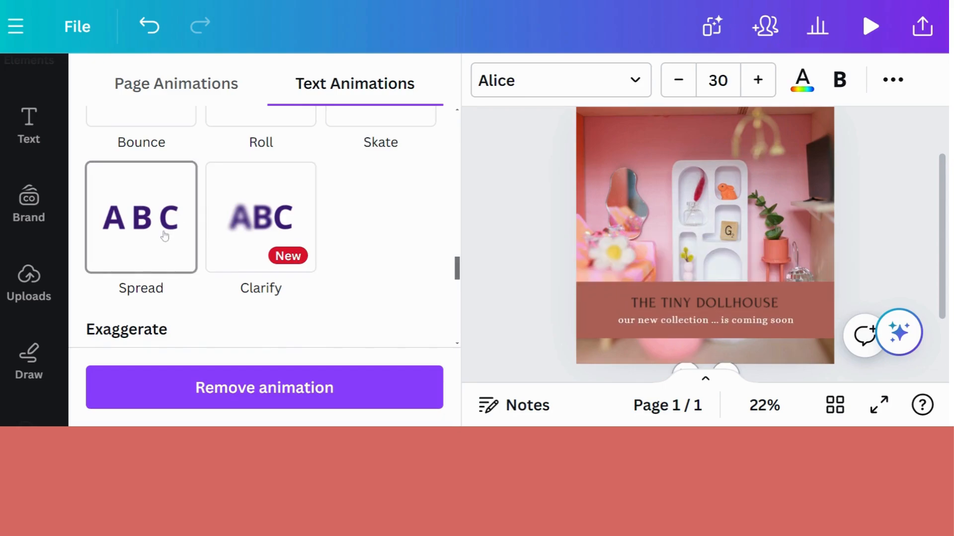
pyautogui.click(265, 231)
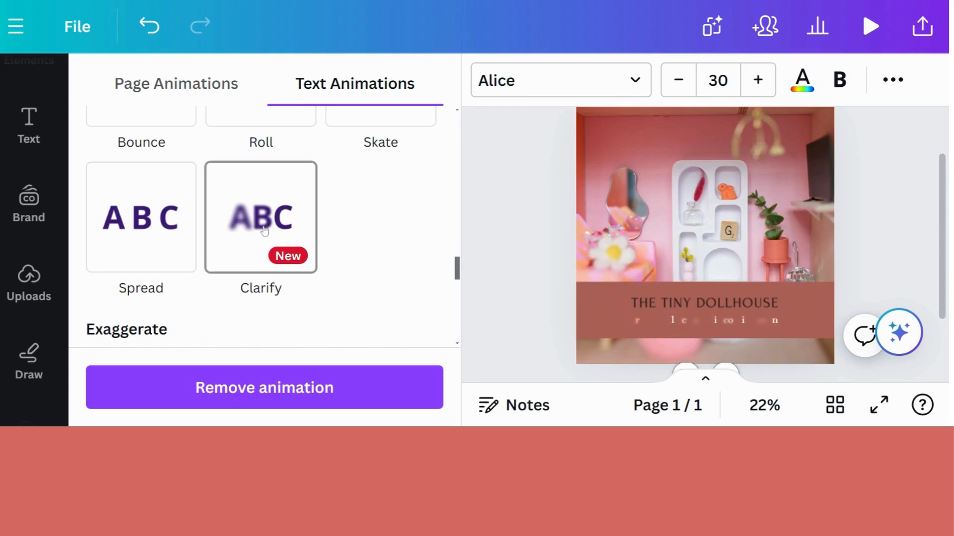
pyautogui.scroll(-2, 265, 231)
pyautogui.click(141, 278)
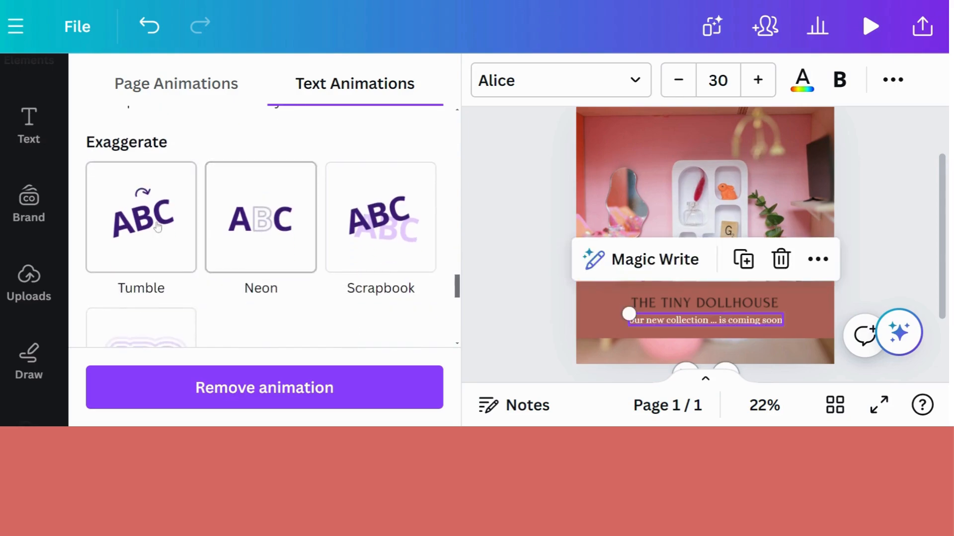
pyautogui.click(262, 224)
pyautogui.click(380, 220)
pyautogui.scroll(-1, 375, 228)
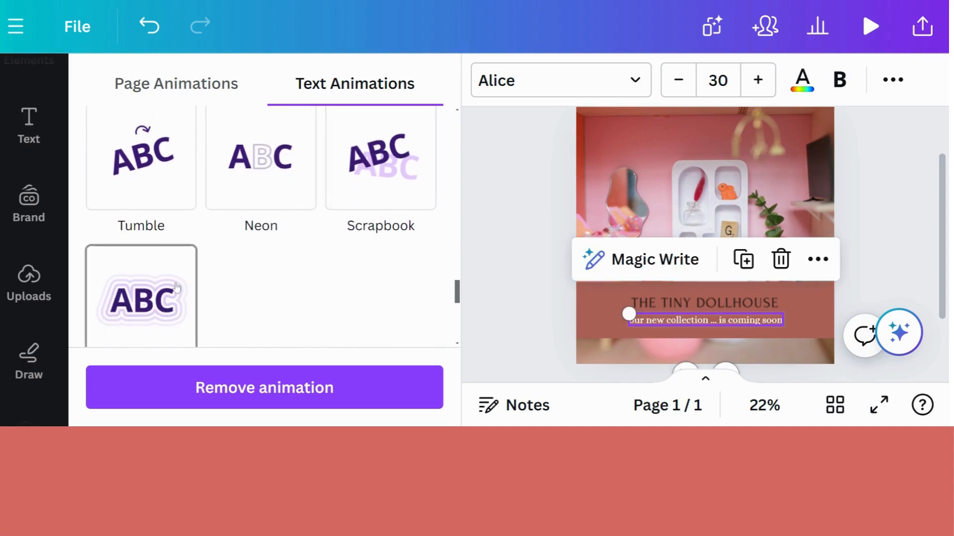
pyautogui.click(175, 298)
pyautogui.scroll(-1, 180, 291)
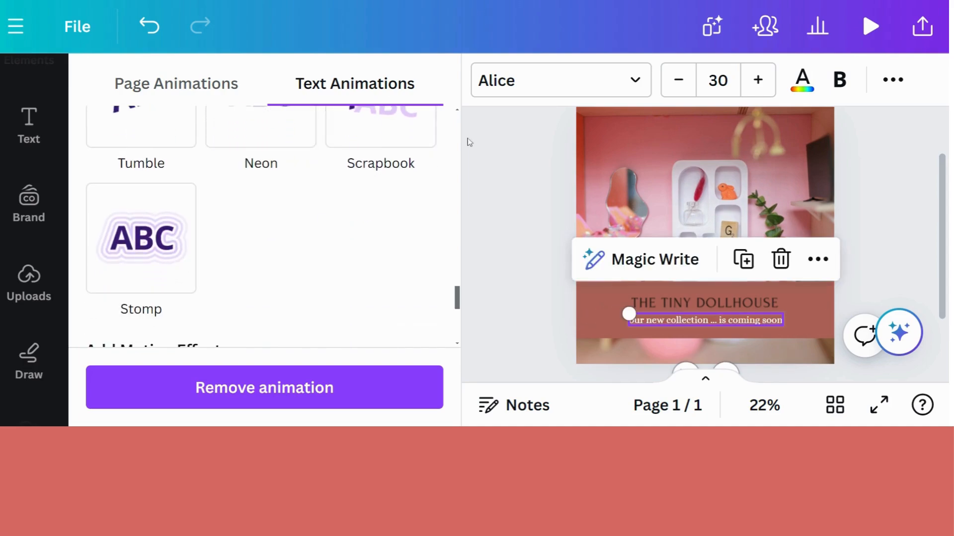
pyautogui.click(136, 276)
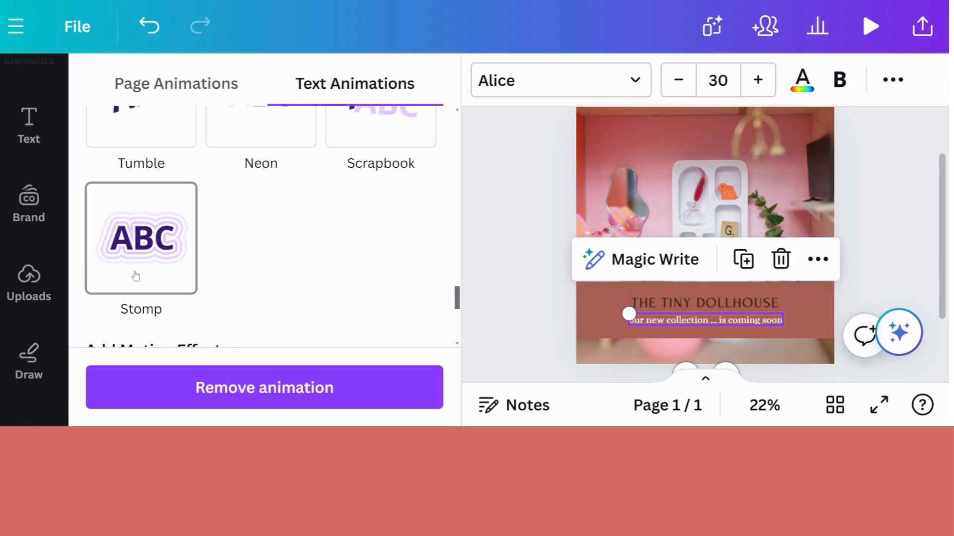
pyautogui.scroll(4, 136, 276)
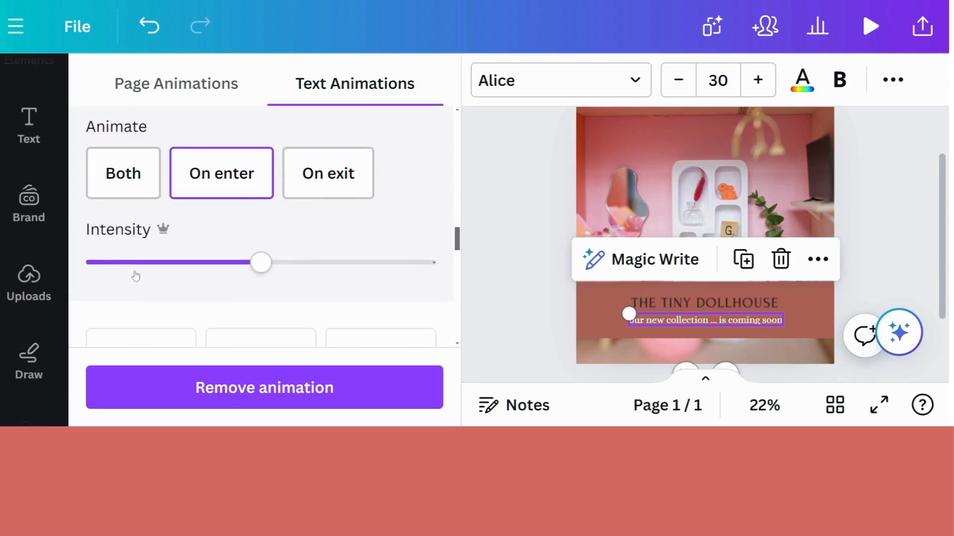
pyautogui.scroll(4, 136, 277)
# - Apply the Typewriter animation to the subtitle and set it to animate on Both
pyautogui.click(140, 249)
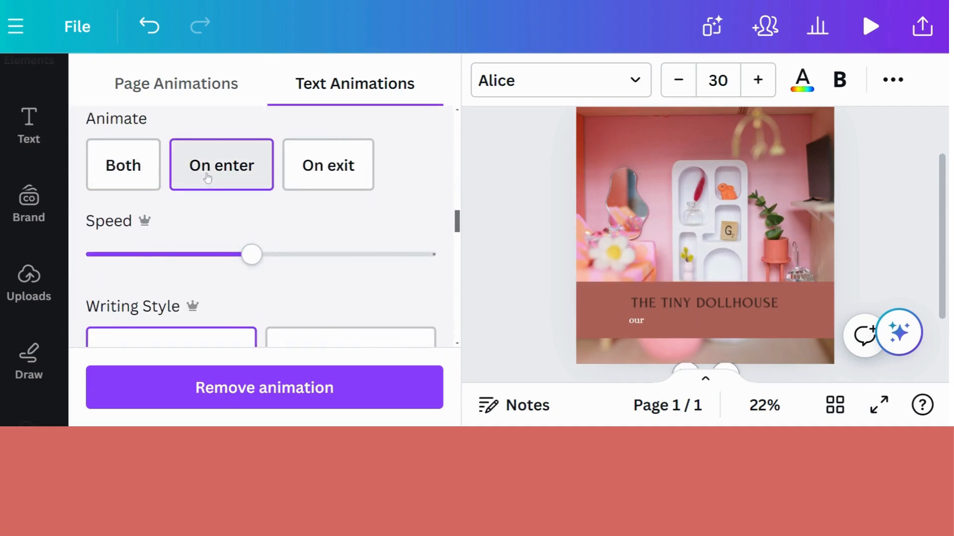
pyautogui.click(148, 175)
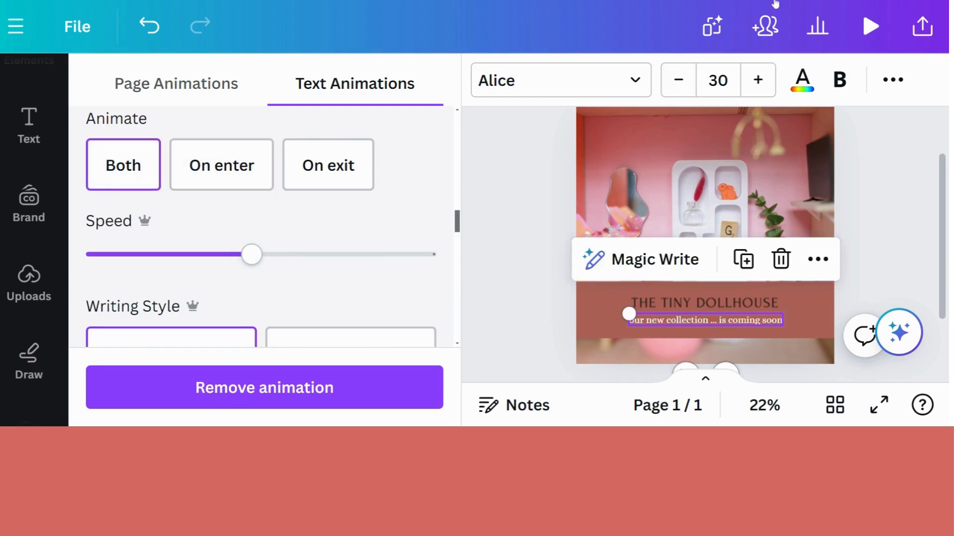
# - Download the dollhouse design as a GIF instead of MP4 video
pyautogui.click(923, 27)
pyautogui.scroll(-3, 746, 196)
pyautogui.scroll(-2, 747, 195)
pyautogui.scroll(-1, 747, 195)
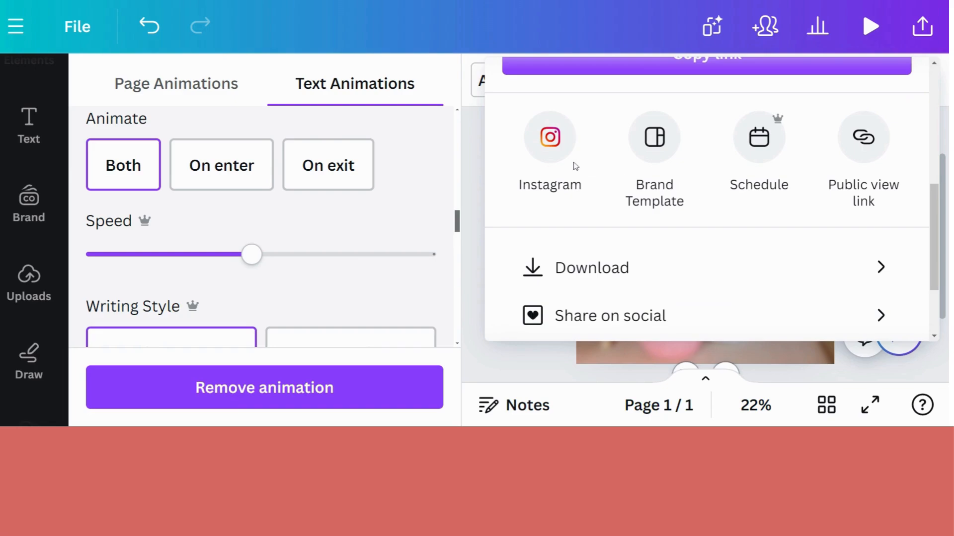
pyautogui.scroll(-1, 574, 165)
pyautogui.click(591, 158)
pyautogui.scroll(-2, 610, 171)
pyautogui.scroll(-2, 612, 174)
pyautogui.scroll(2, 613, 174)
pyautogui.click(730, 180)
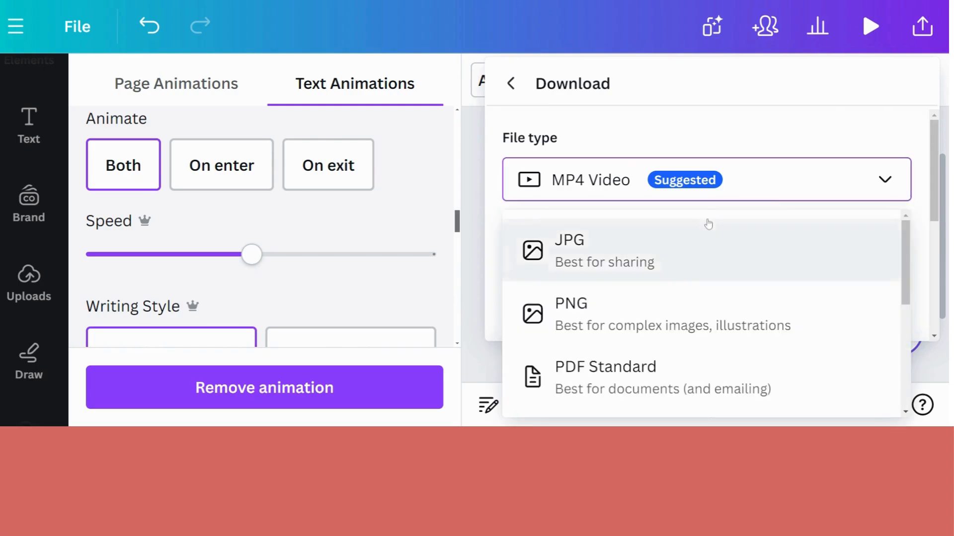
pyautogui.scroll(-1, 708, 223)
pyautogui.scroll(-1, 708, 224)
pyautogui.scroll(-2, 709, 223)
pyautogui.scroll(-1, 708, 223)
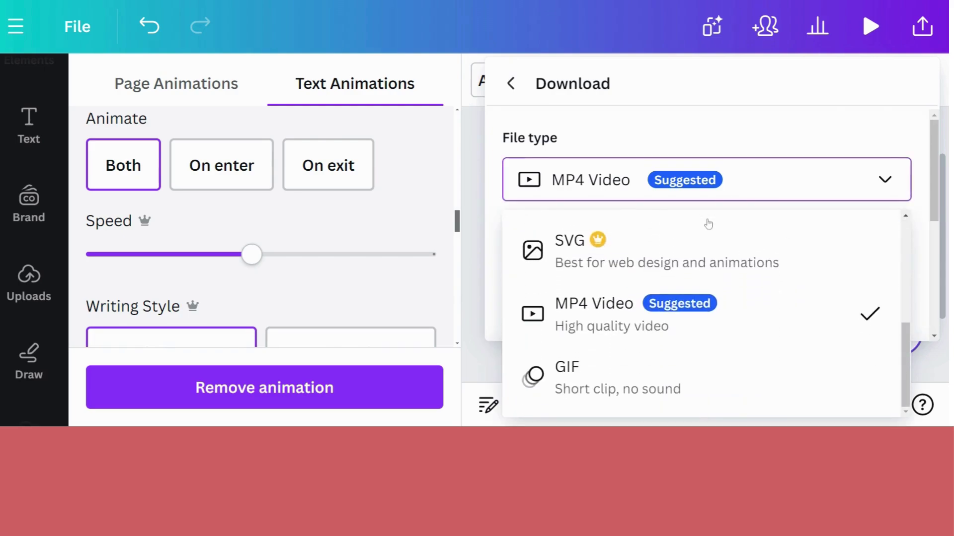
pyautogui.click(584, 379)
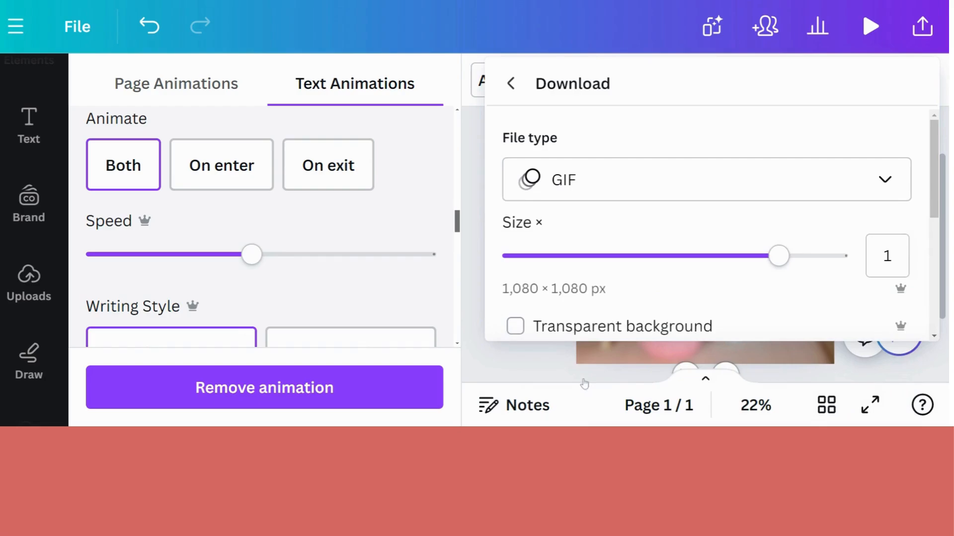
pyautogui.scroll(-3, 684, 246)
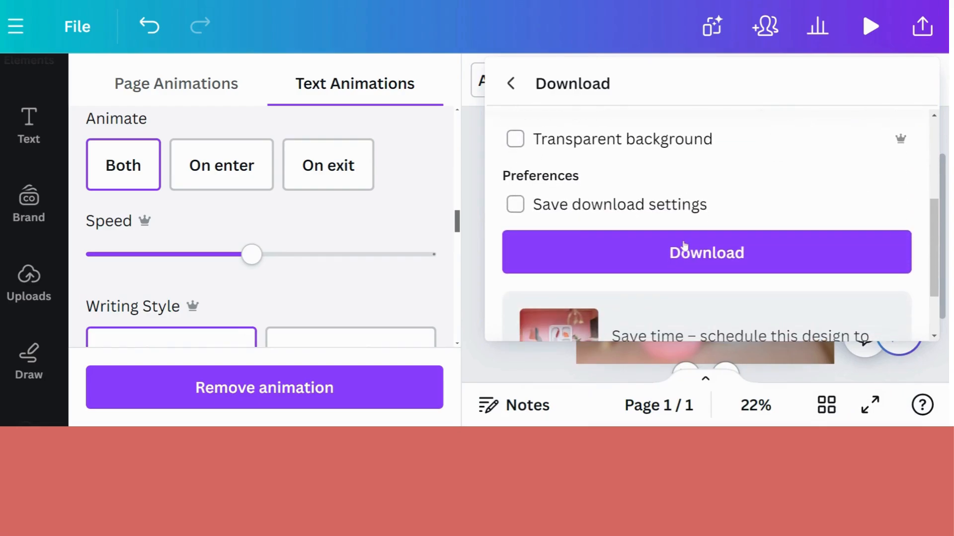
pyautogui.click(686, 253)
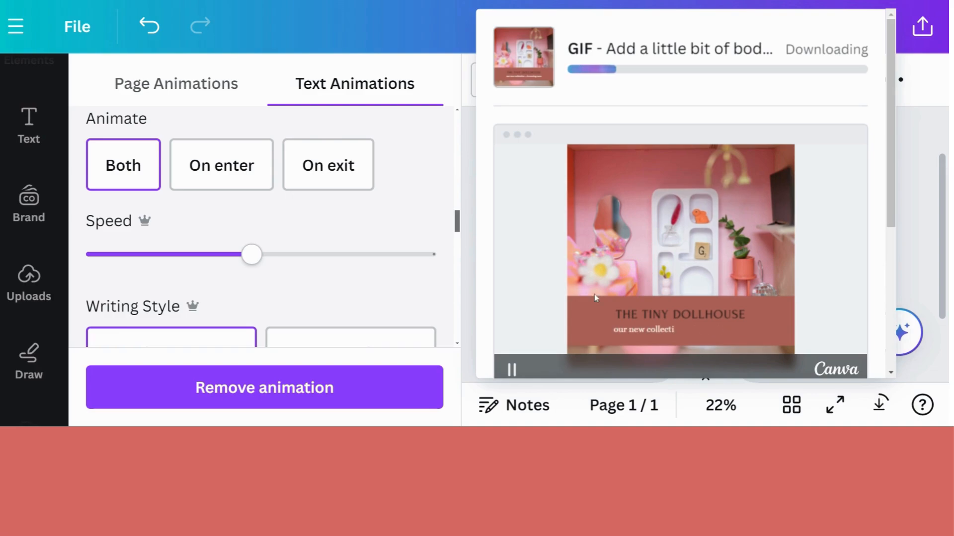
pyautogui.scroll(-2, 810, 261)
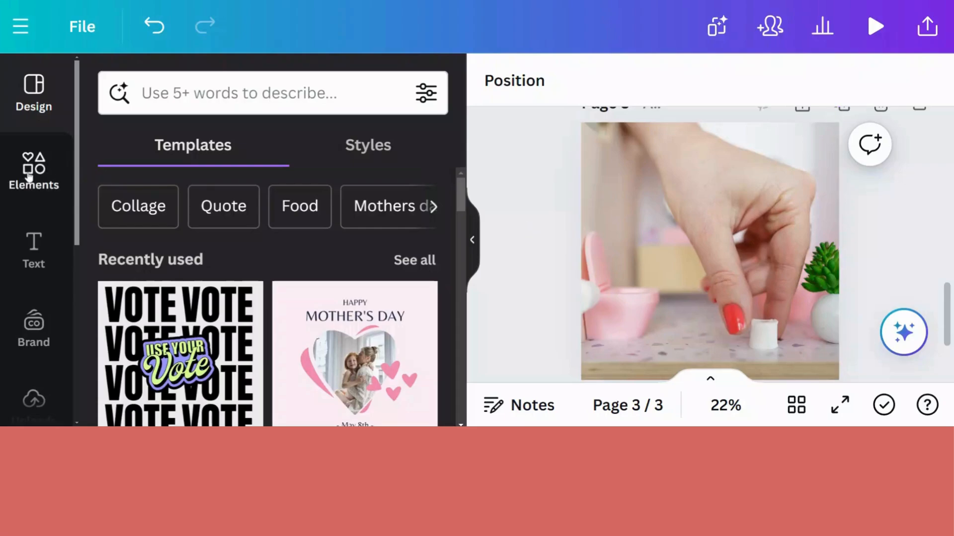
# - Add a recently used circle over the hand photo, enlarge and raise it, and colour it #ac6257
pyautogui.click(30, 175)
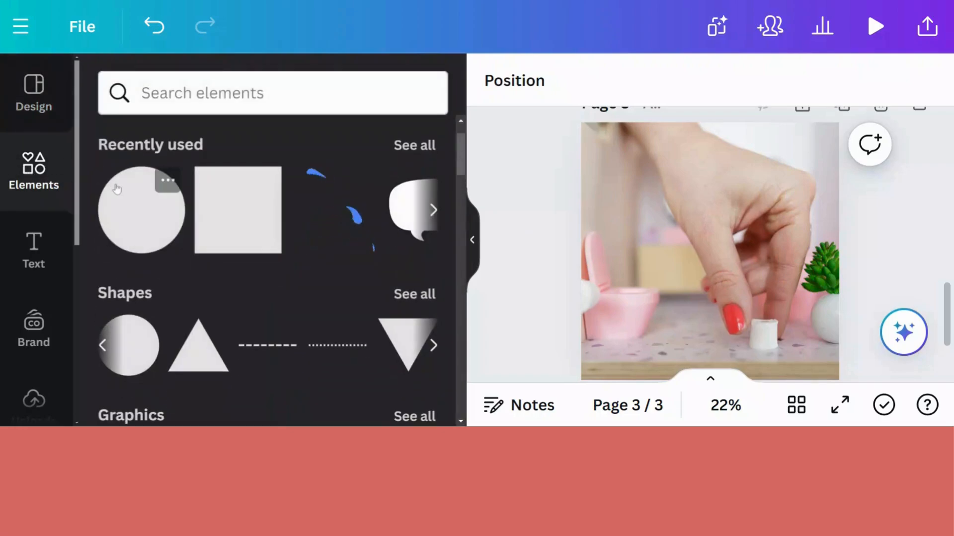
pyautogui.click(123, 203)
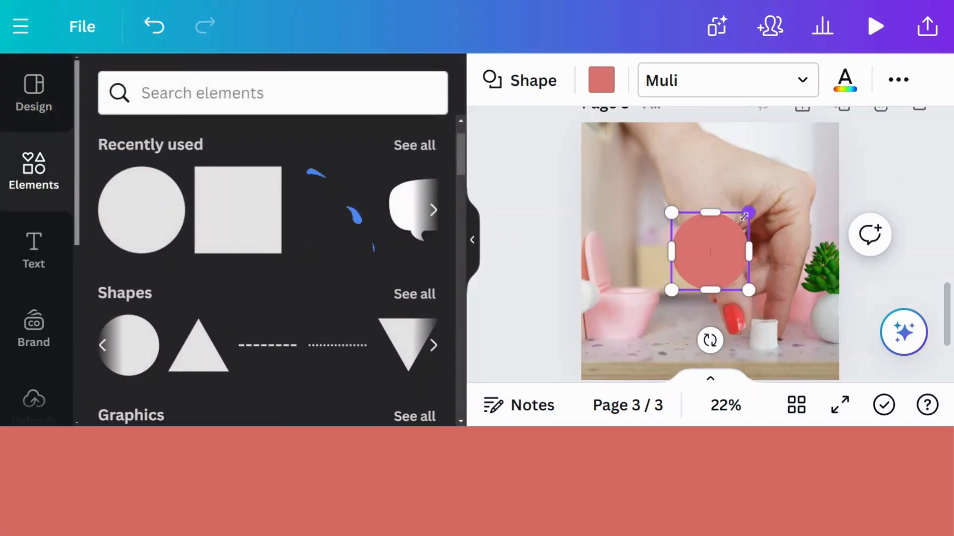
pyautogui.moveTo(749, 214)
pyautogui.mouseDown()
pyautogui.moveTo(796, 196)
pyautogui.moveTo(789, 170)
pyautogui.mouseUp()
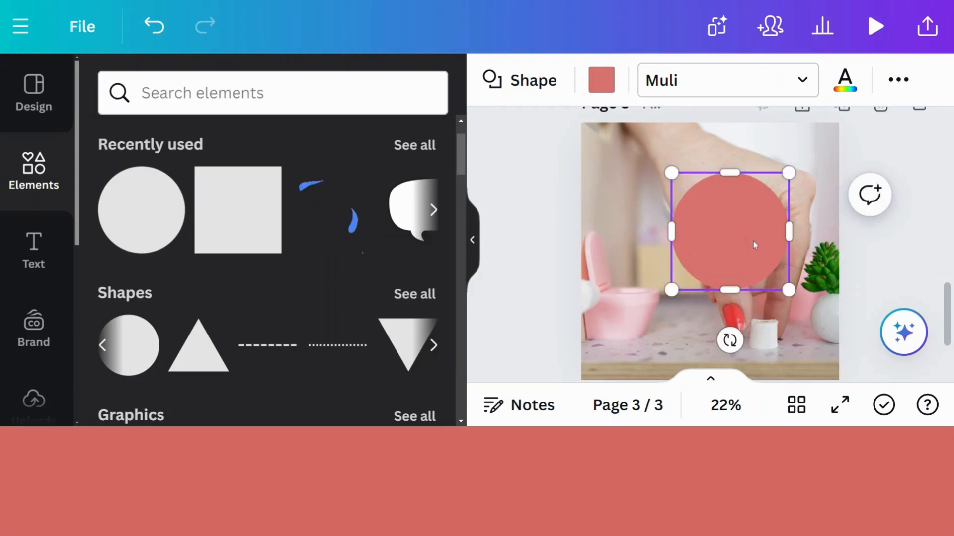
pyautogui.moveTo(753, 246); pyautogui.dragTo(736, 224)
pyautogui.click(602, 80)
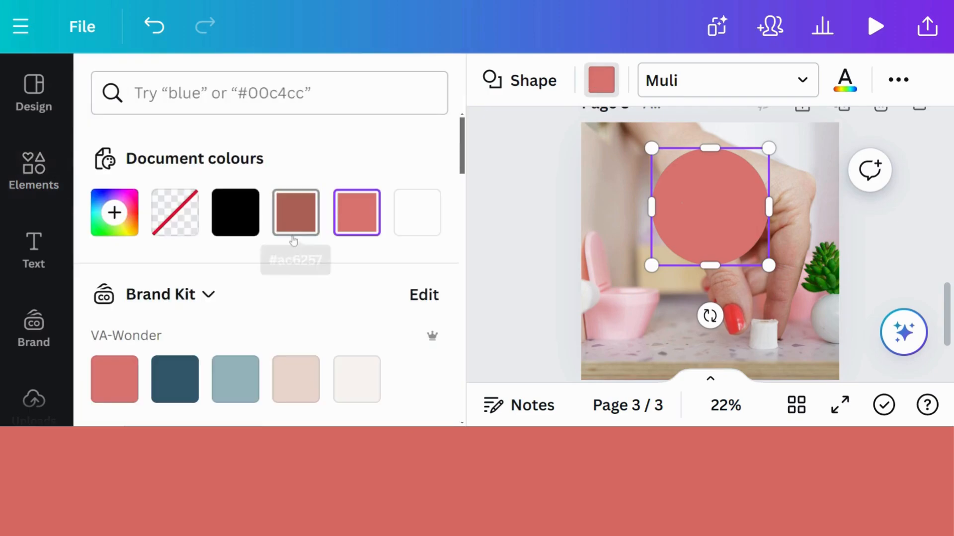
pyautogui.click(296, 214)
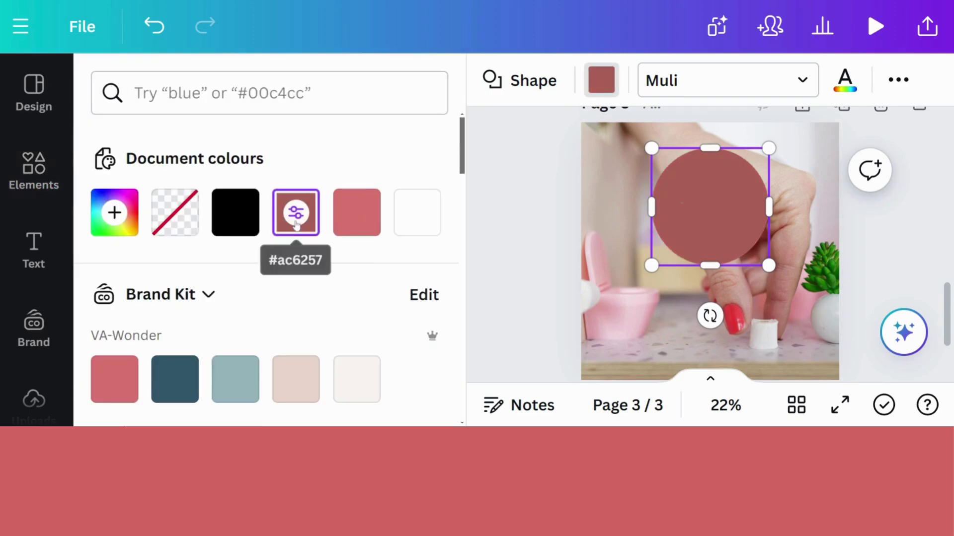
pyautogui.click(809, 234)
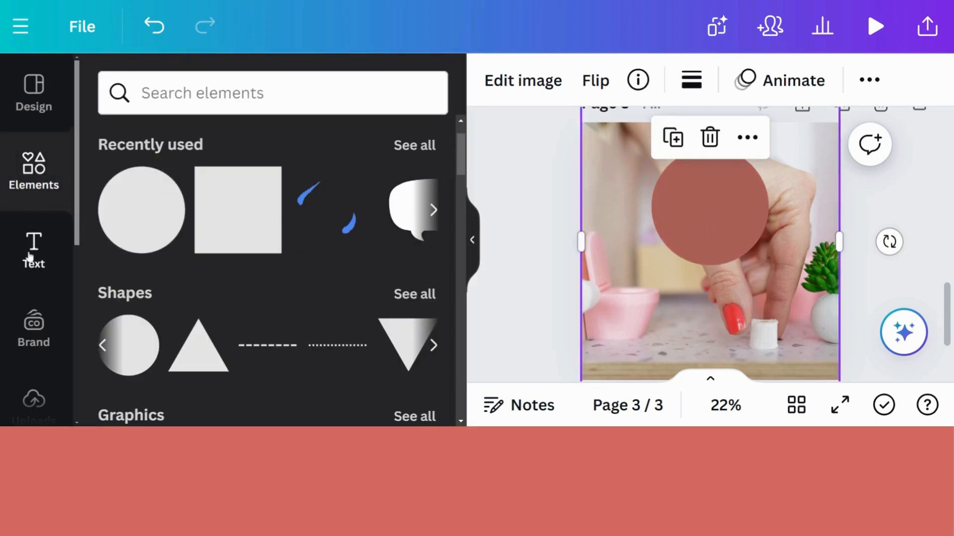
# - Add a new paragraph text box and write the collection text in it
pyautogui.click(34, 253)
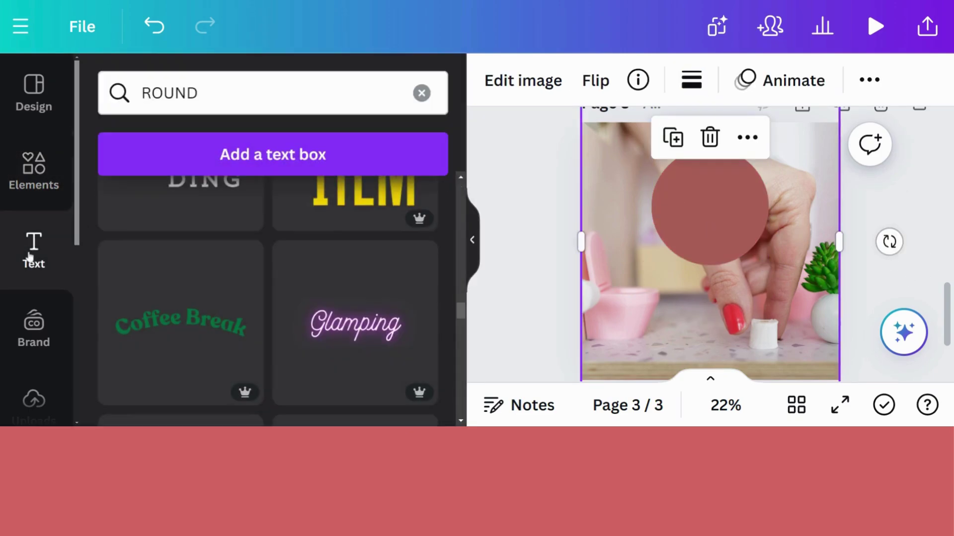
pyautogui.click(241, 159)
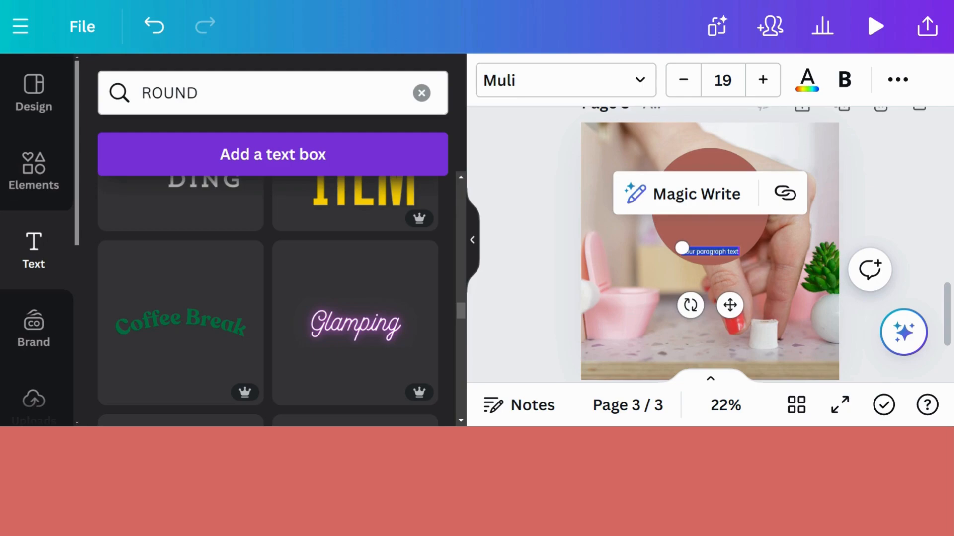
pyautogui.write('w')
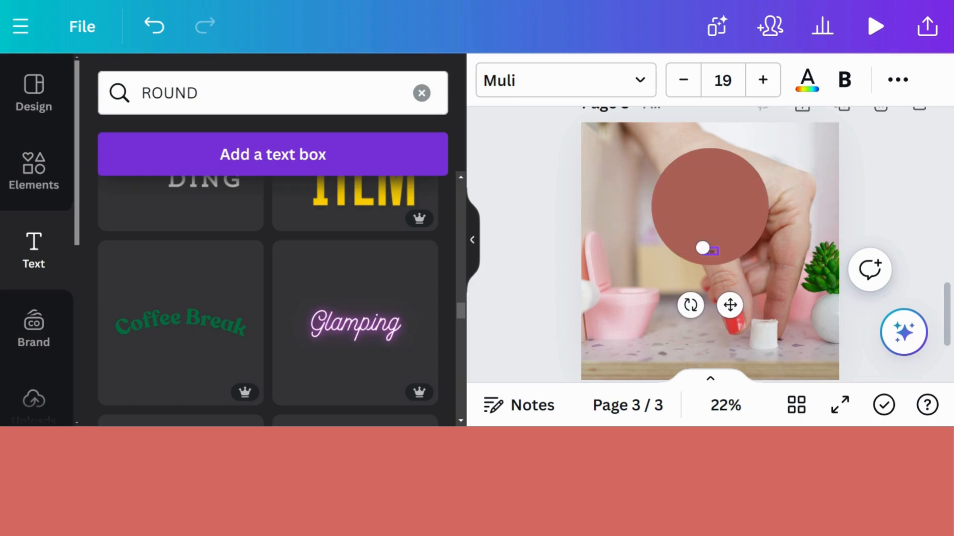
pyautogui.write('_collectid')
pyautogui.press('BackSpace')
pyautogui.write('on_comingsoon')
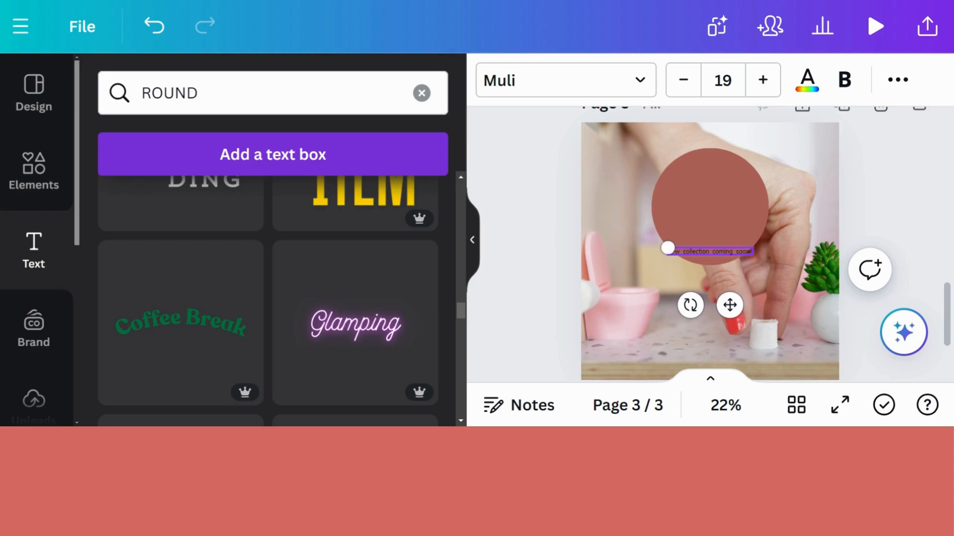
# - Make the new text white and apply that colour to text on all pages
pyautogui.click(808, 80)
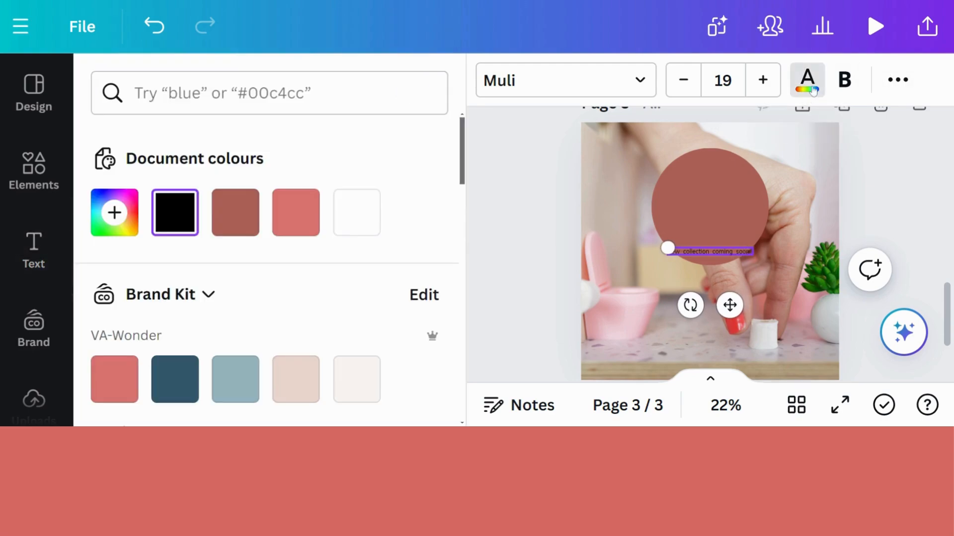
pyautogui.click(357, 212)
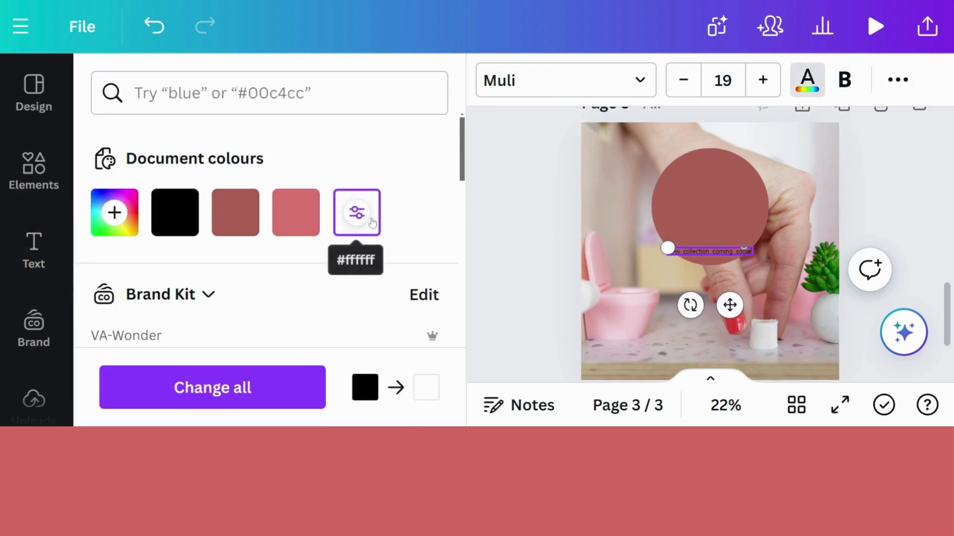
pyautogui.click(277, 388)
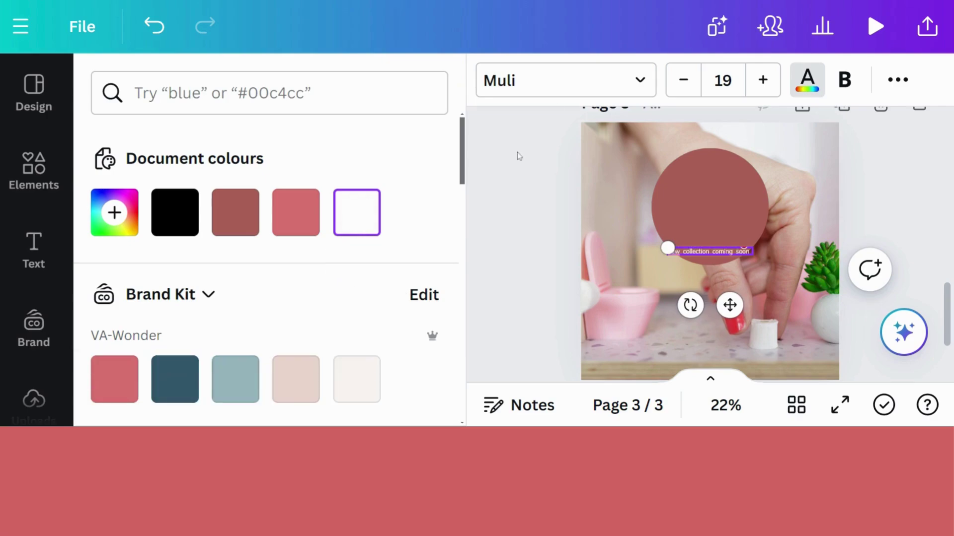
# - Change the font to Playfair Display across the whole design
pyautogui.click(630, 80)
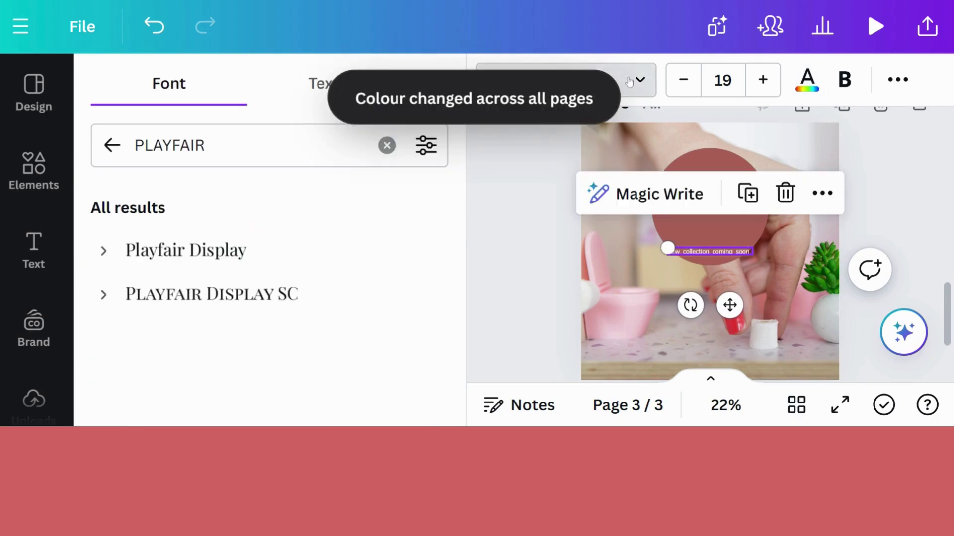
pyautogui.click(189, 254)
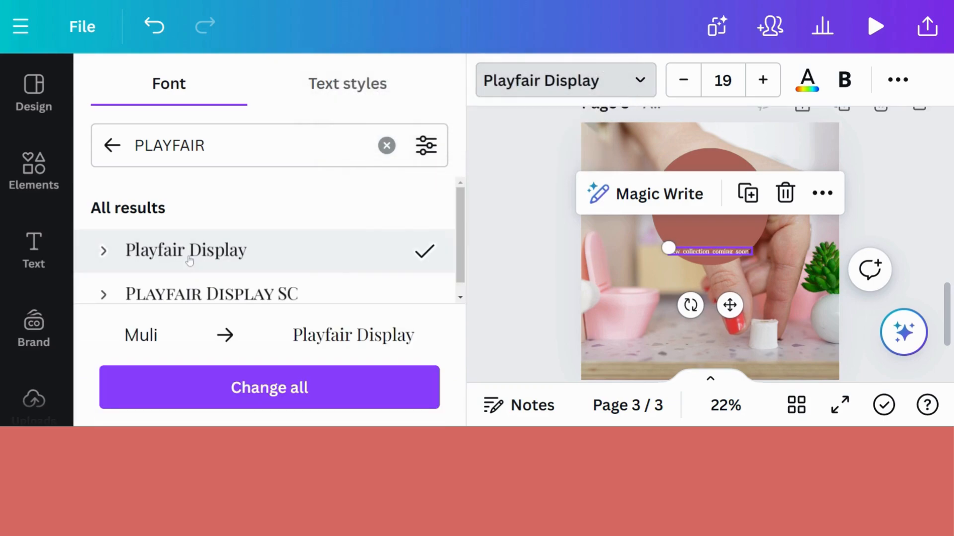
pyautogui.click(216, 388)
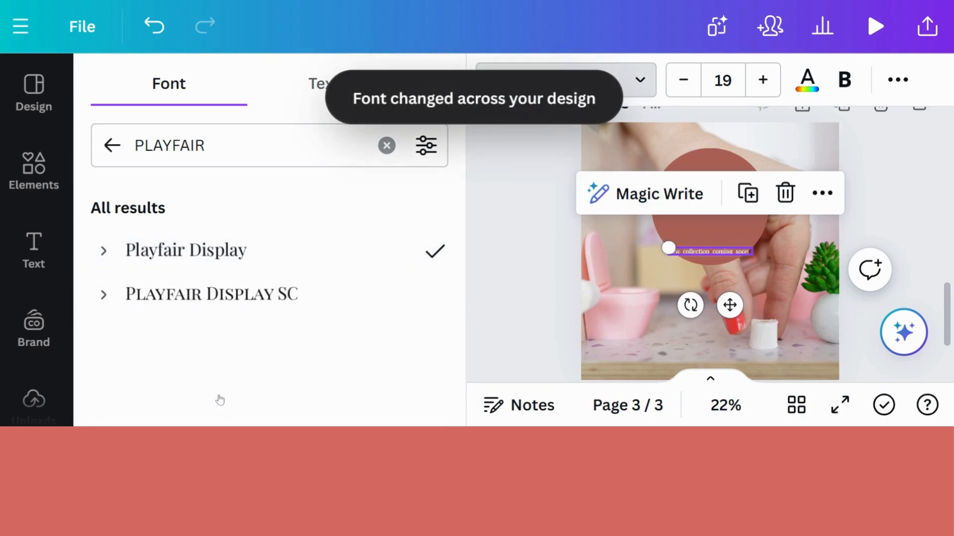
# - Apply the Curve text effect and raise it to 90 so the text forms a full circle
pyautogui.click(898, 80)
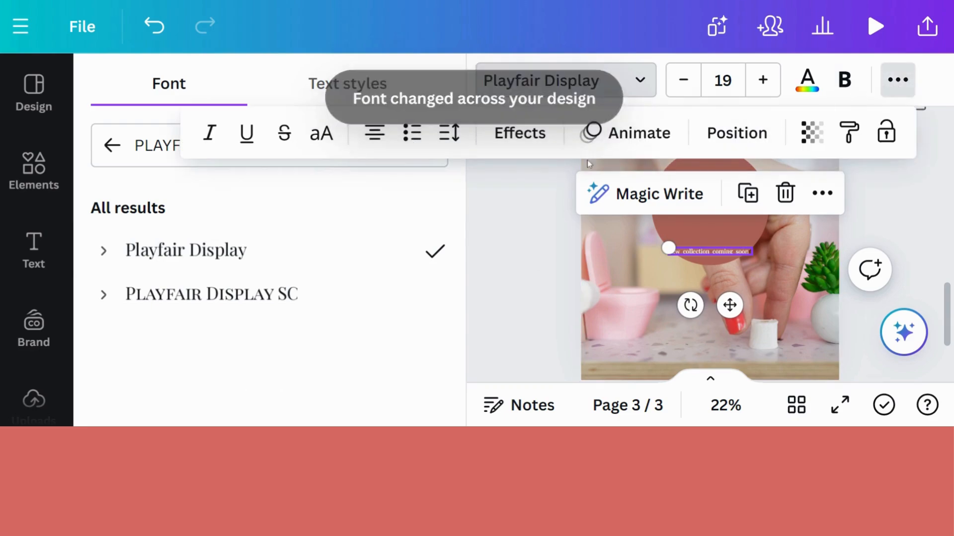
pyautogui.click(521, 133)
pyautogui.scroll(-5, 299, 283)
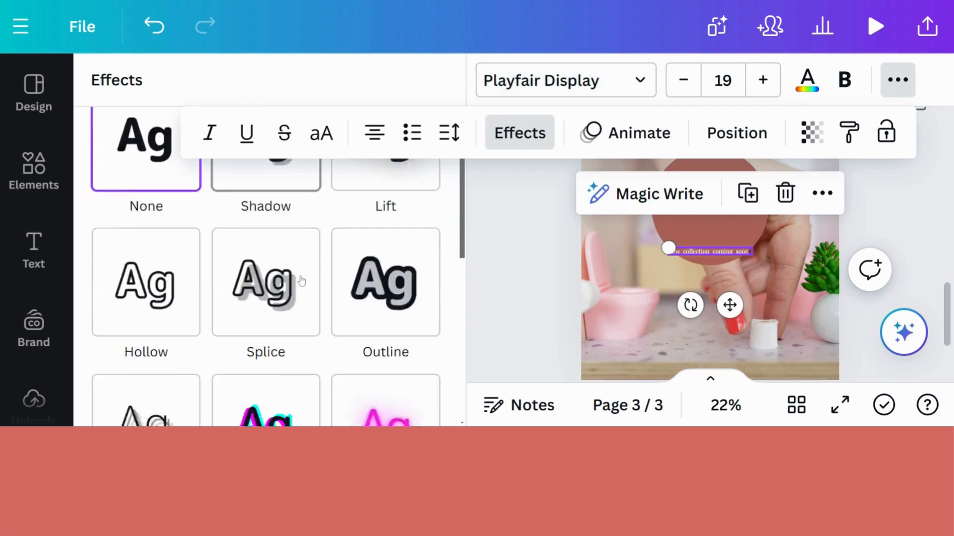
pyautogui.scroll(-4, 301, 281)
pyautogui.scroll(-2, 301, 281)
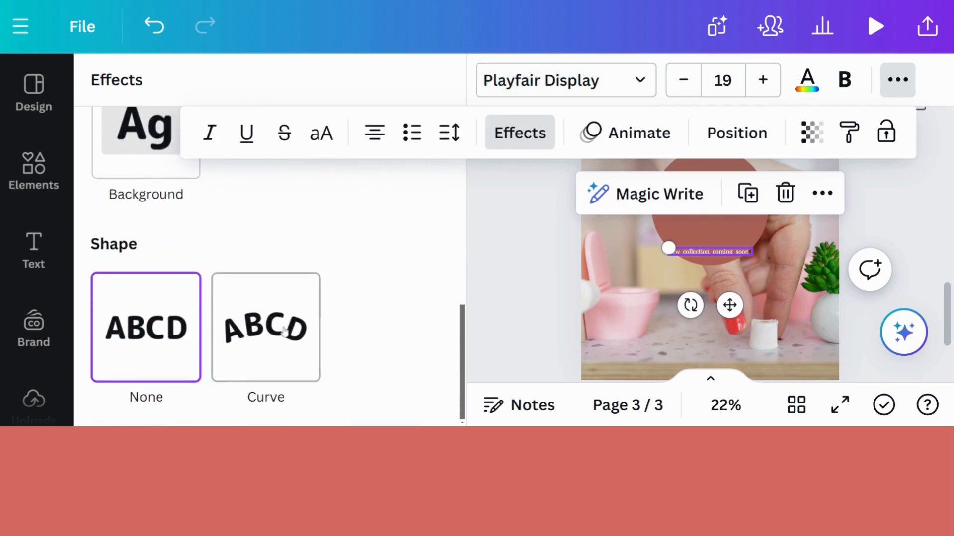
pyautogui.click(289, 342)
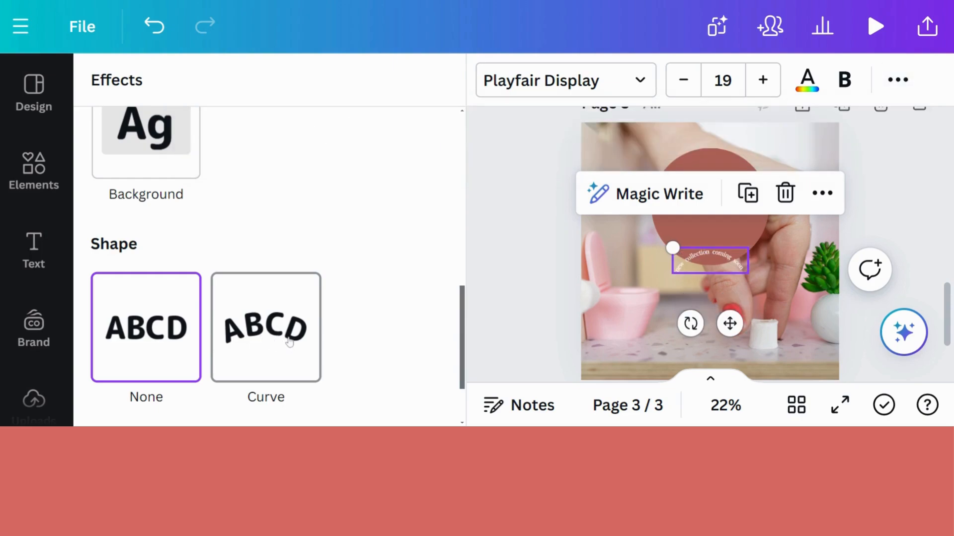
pyautogui.scroll(-2, 290, 341)
pyautogui.scroll(-1, 289, 342)
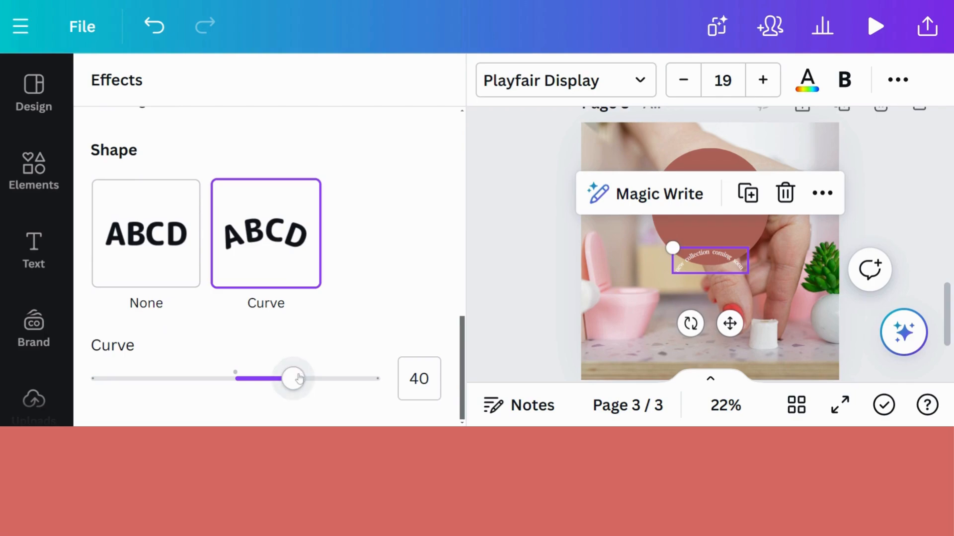
pyautogui.moveTo(298, 379); pyautogui.dragTo(365, 379)
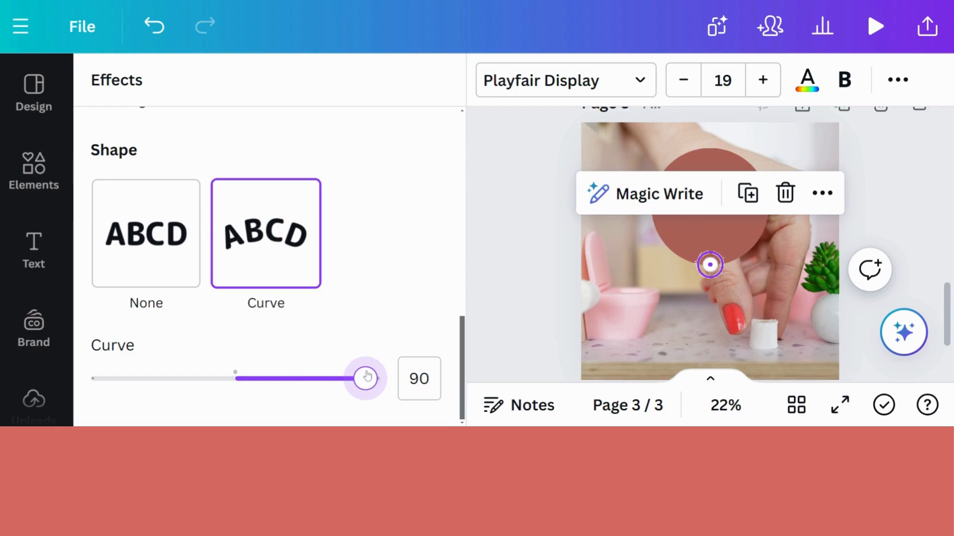
# - Enlarge the circular text and centre it over the brown circle
pyautogui.click(710, 265)
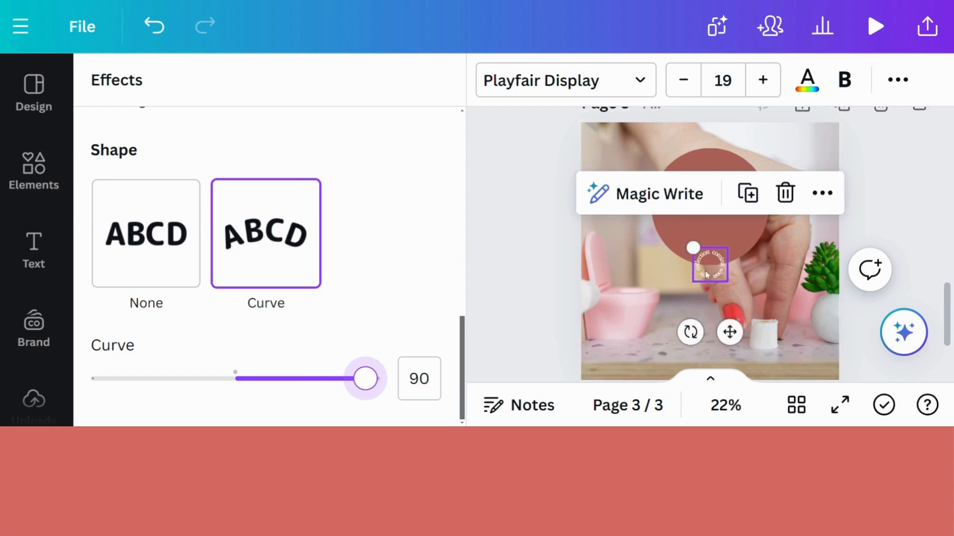
pyautogui.moveTo(693, 281); pyautogui.dragTo(620, 355)
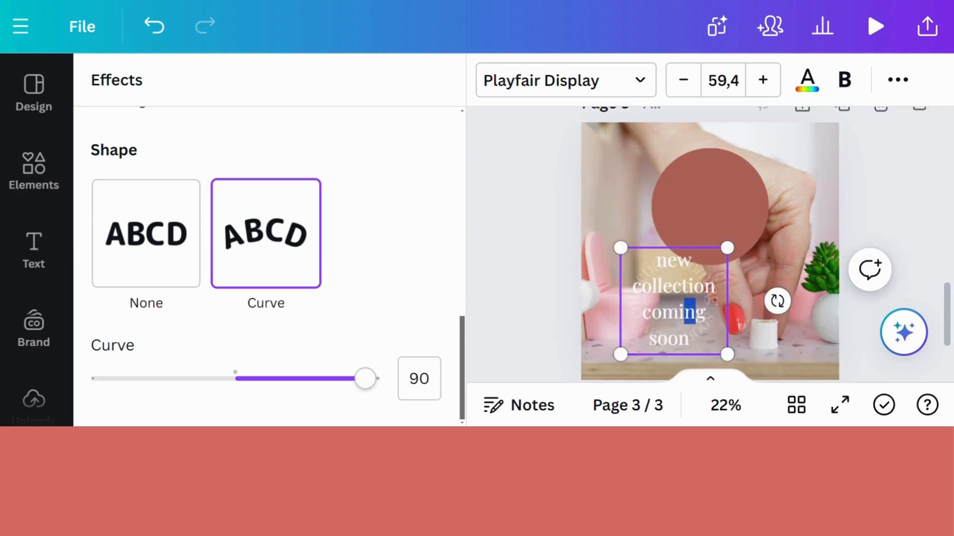
pyautogui.click(745, 186)
pyautogui.moveTo(696, 339); pyautogui.dragTo(731, 240)
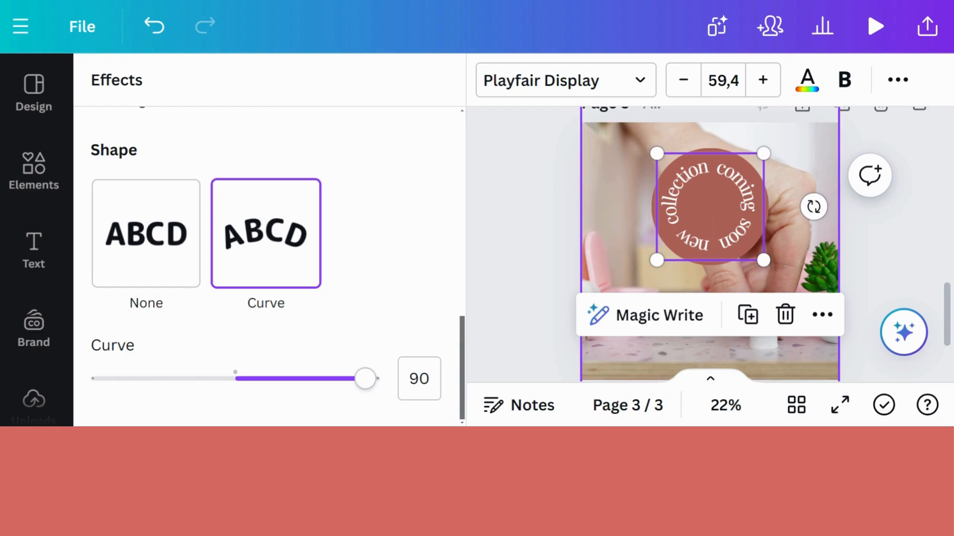
# - Preview the Rotate, Flicker, Wiggle and Pulse motion effects on the circular text
pyautogui.click(897, 81)
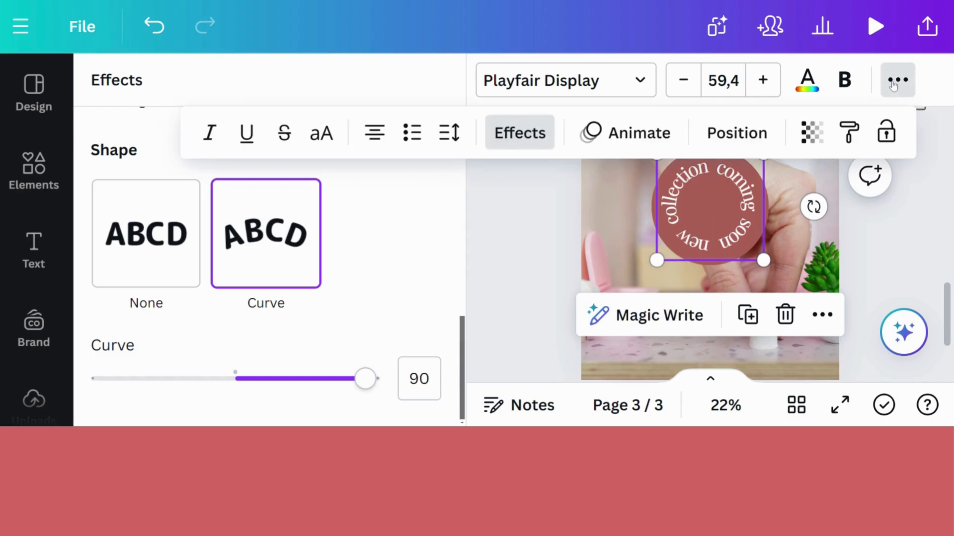
pyautogui.click(625, 133)
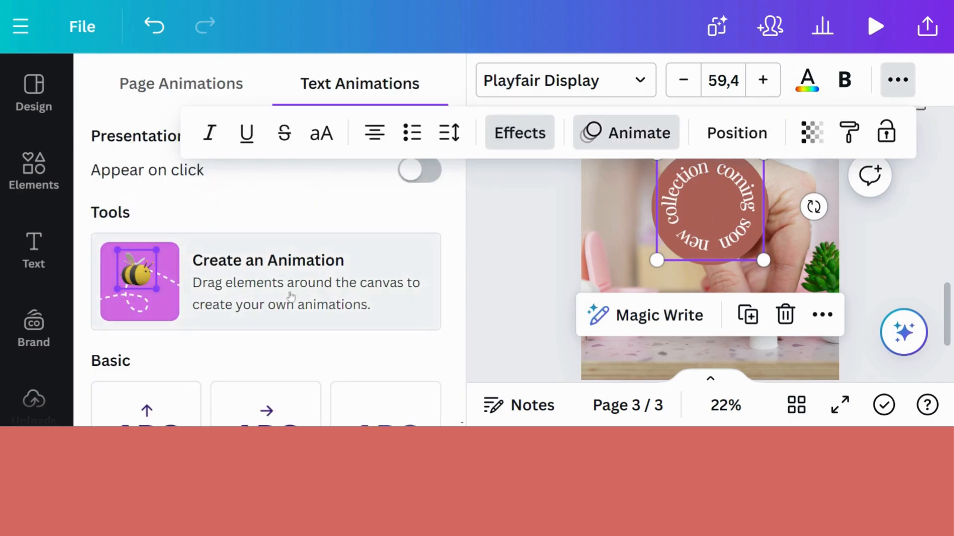
pyautogui.scroll(-2, 277, 303)
pyautogui.scroll(-2, 277, 302)
pyautogui.scroll(-2, 277, 303)
pyautogui.scroll(-2, 276, 302)
pyautogui.scroll(-1, 276, 303)
pyautogui.scroll(-2, 276, 304)
pyautogui.scroll(-2, 276, 305)
pyautogui.scroll(-2, 277, 305)
pyautogui.scroll(-1, 277, 304)
pyautogui.scroll(-2, 277, 303)
pyautogui.scroll(-2, 277, 303)
pyautogui.scroll(-2, 276, 302)
pyautogui.scroll(-1, 277, 303)
pyautogui.click(177, 286)
pyautogui.scroll(-1, 178, 287)
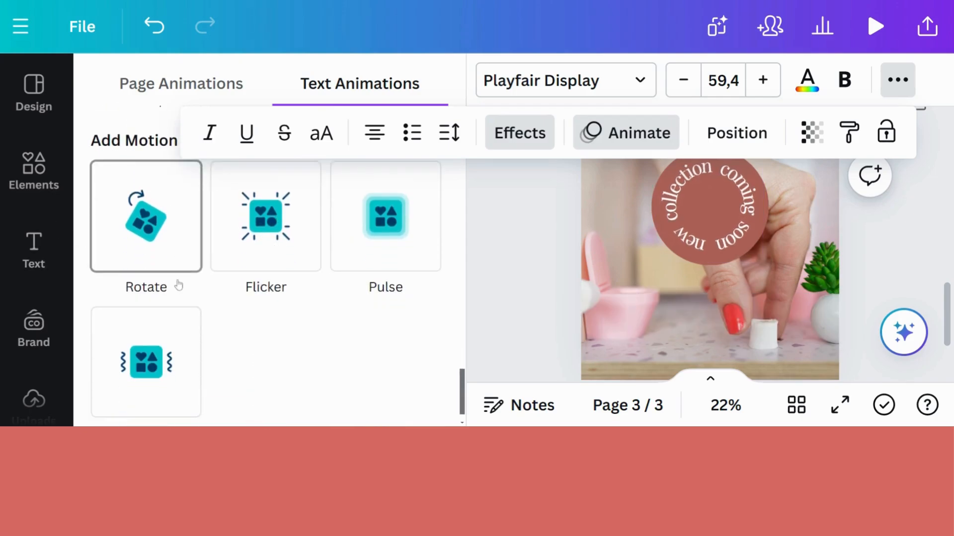
pyautogui.click(268, 220)
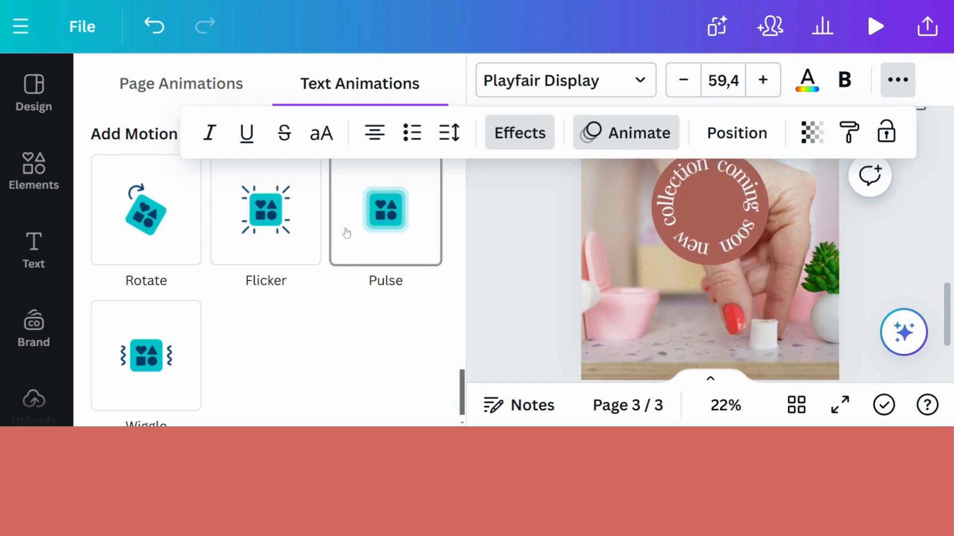
pyautogui.click(161, 364)
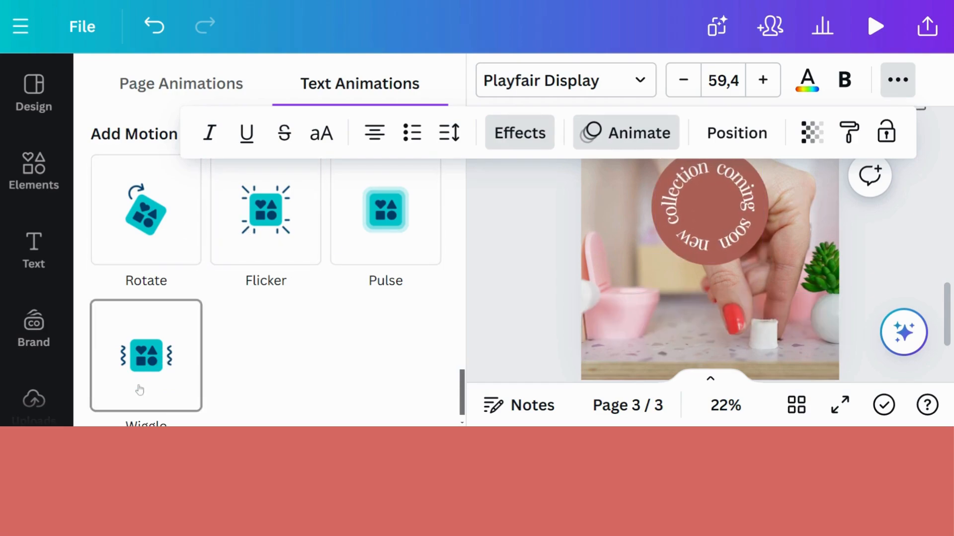
pyautogui.click(364, 249)
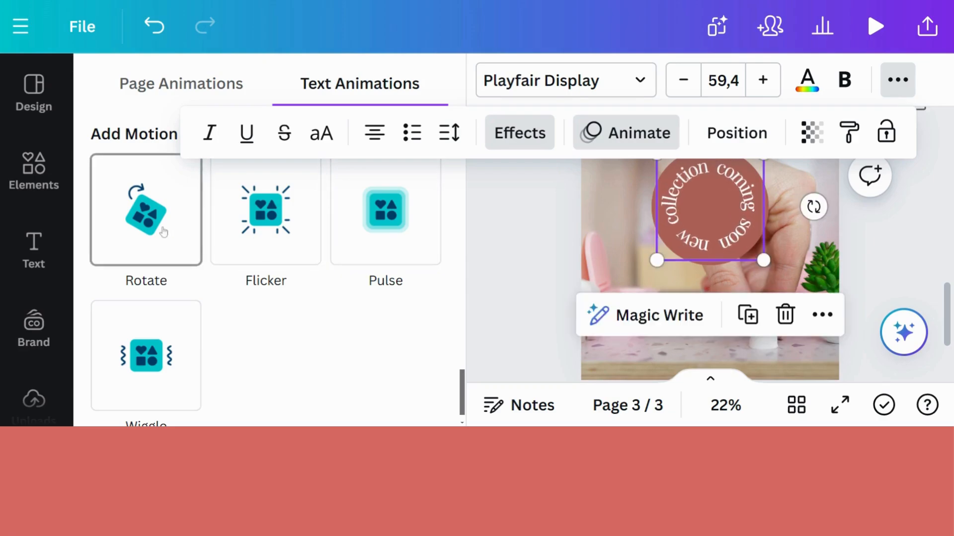
# - Apply the Rotate motion at a slower speed and deselect the text
pyautogui.click(146, 217)
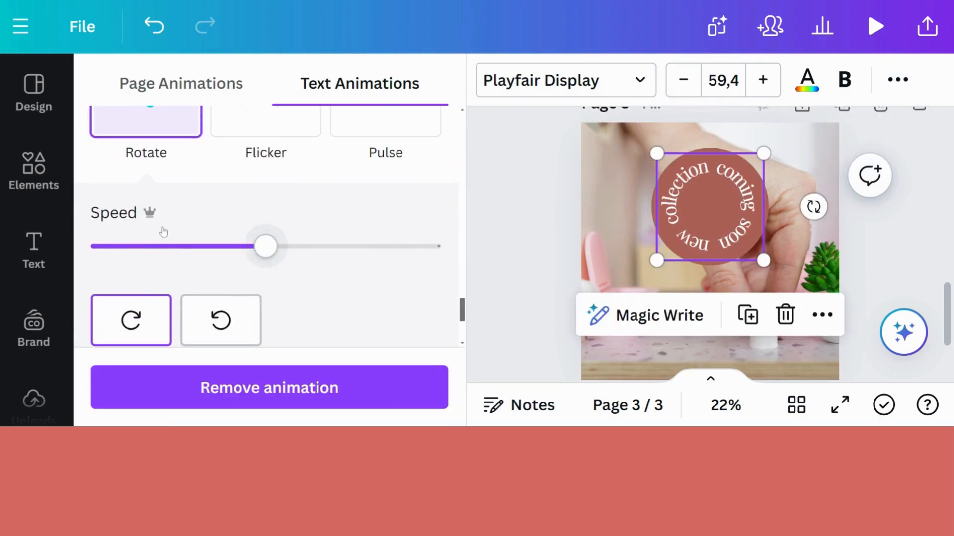
pyautogui.moveTo(263, 248)
pyautogui.mouseDown()
pyautogui.moveTo(381, 248)
pyautogui.moveTo(165, 248)
pyautogui.mouseUp()
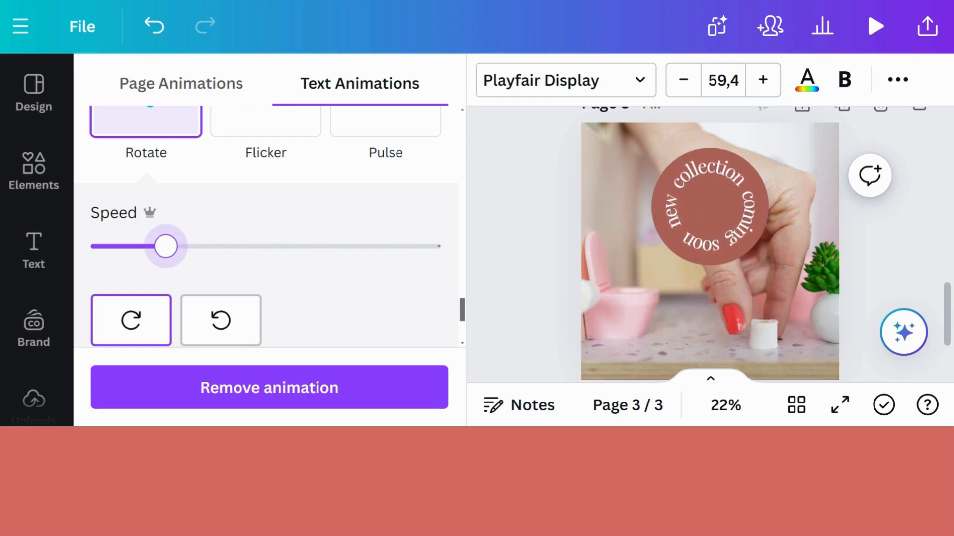
pyautogui.click(911, 262)
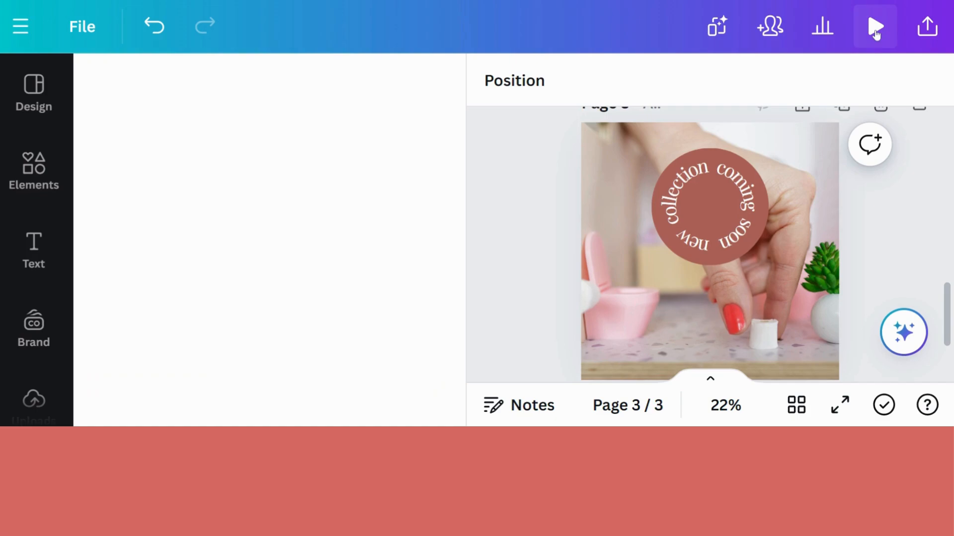
# - Start a download from Share with GIF as the file type
pyautogui.click(928, 28)
pyautogui.scroll(-2, 716, 206)
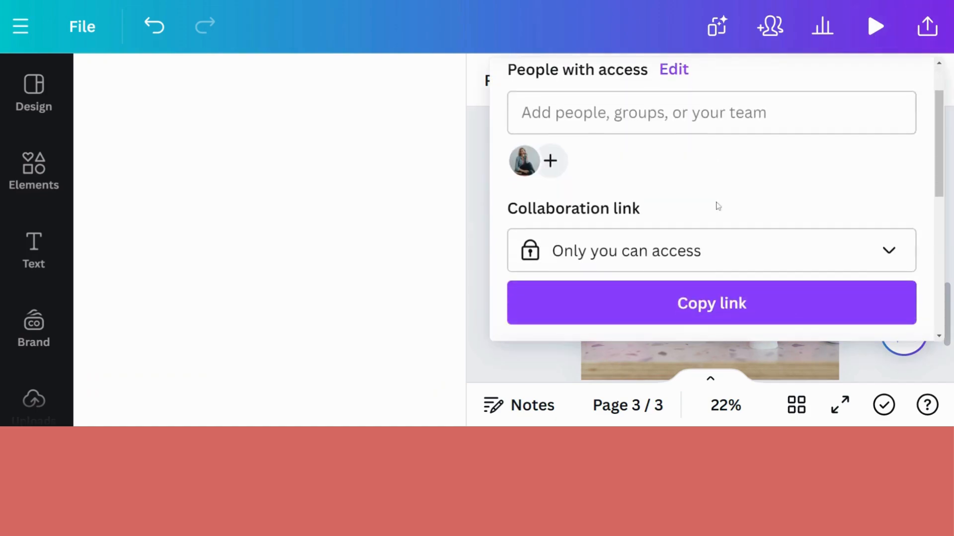
pyautogui.scroll(-2, 717, 206)
pyautogui.scroll(-2, 717, 206)
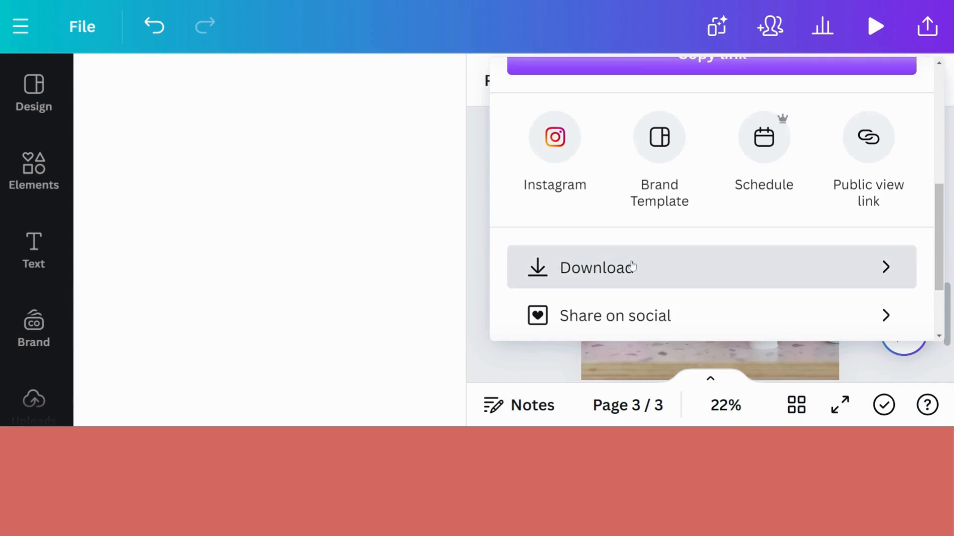
pyautogui.click(639, 269)
pyautogui.click(775, 179)
pyautogui.scroll(-3, 712, 260)
pyautogui.click(534, 375)
pyautogui.scroll(-2, 755, 257)
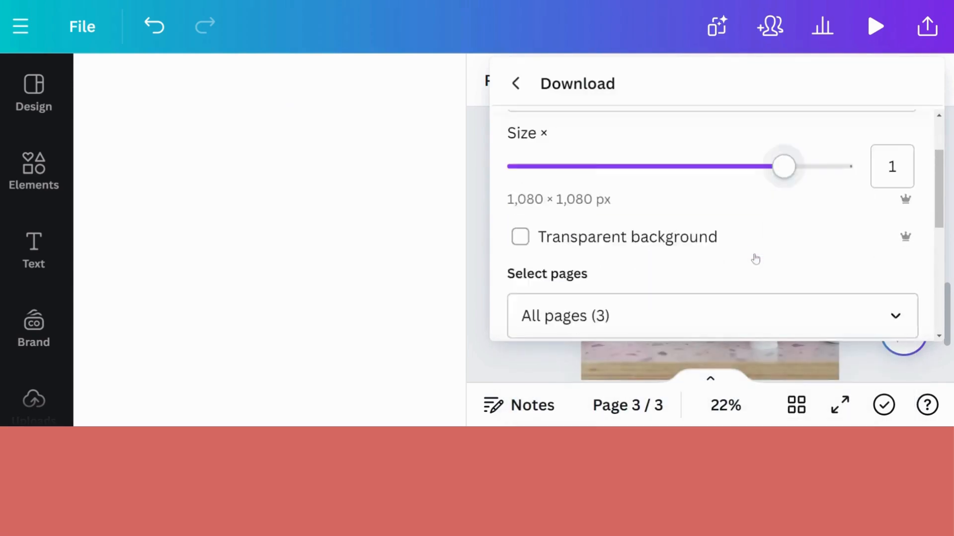
pyautogui.scroll(-2, 755, 257)
pyautogui.scroll(-3, 755, 257)
pyautogui.scroll(2, 795, 242)
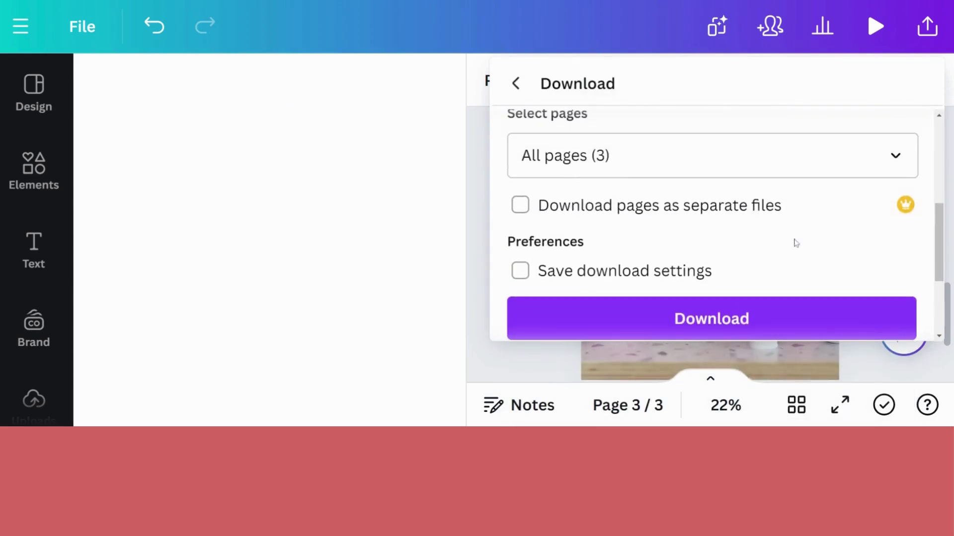
# - Limit the download to page 3 only and confirm the page selection
pyautogui.click(897, 155)
pyautogui.scroll(-1, 830, 246)
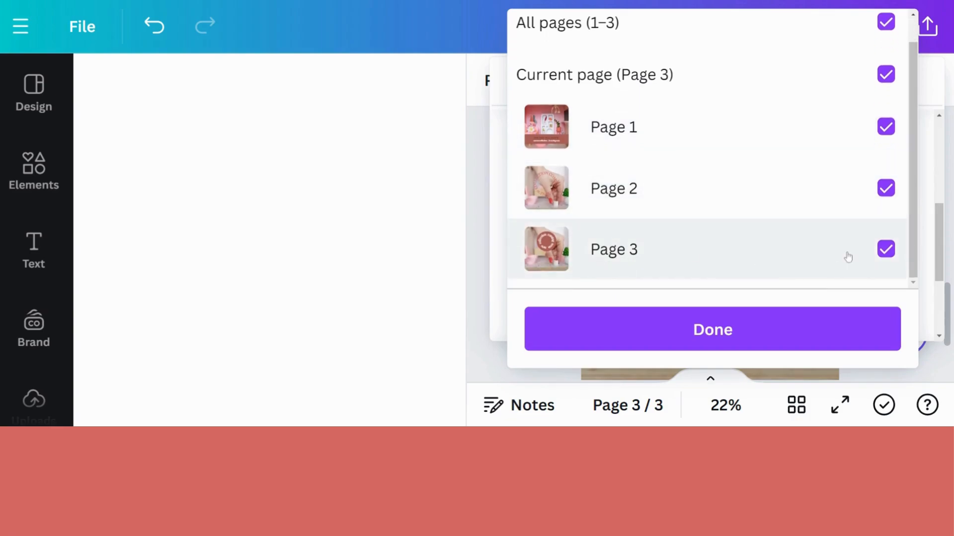
pyautogui.click(885, 23)
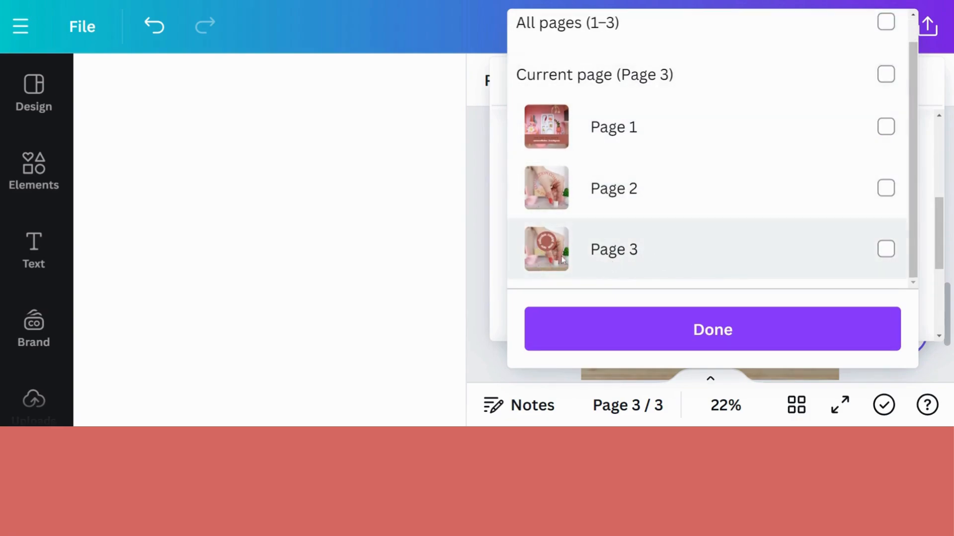
pyautogui.click(886, 251)
pyautogui.click(725, 332)
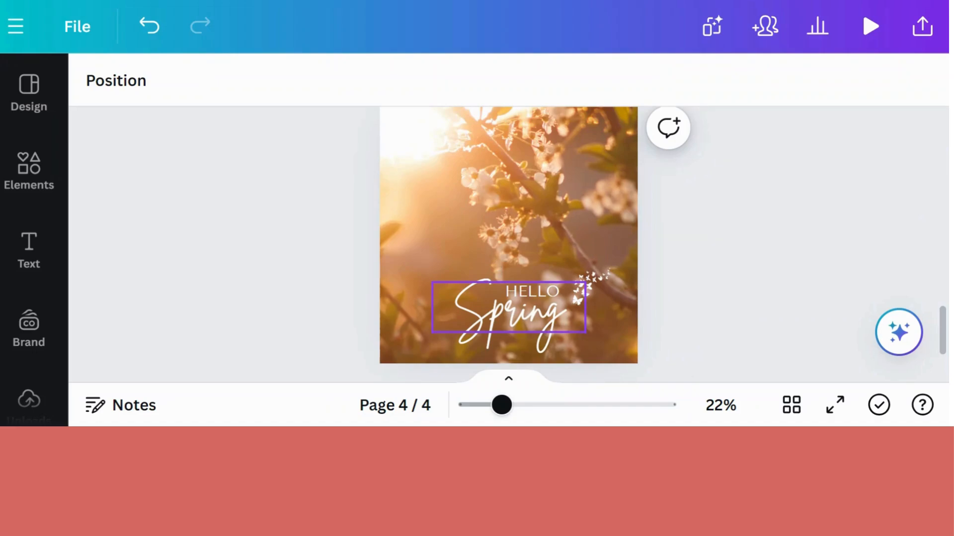
# - Add the white butterfly from Elements, shrink it, tilt it about -14° and move it beside 'Spring'
pyautogui.click(19, 180)
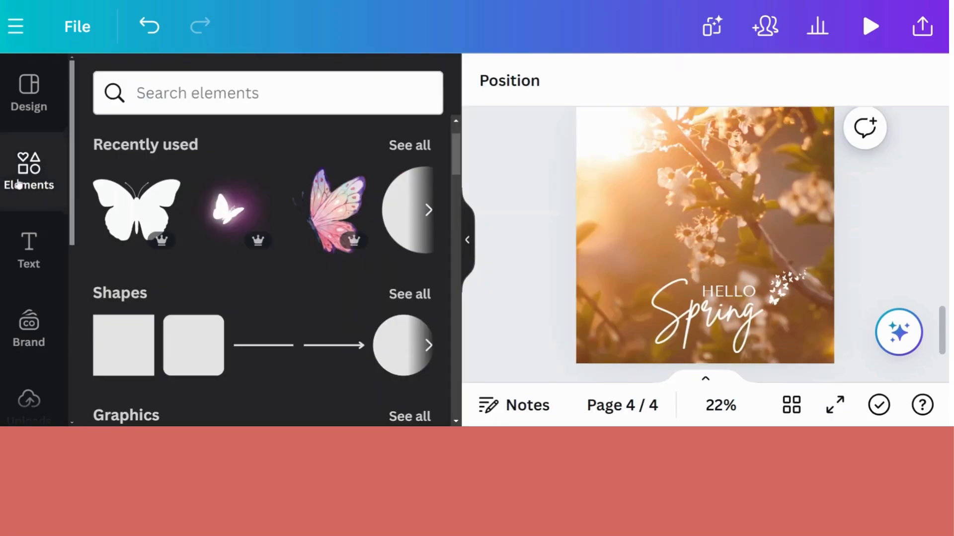
pyautogui.click(135, 212)
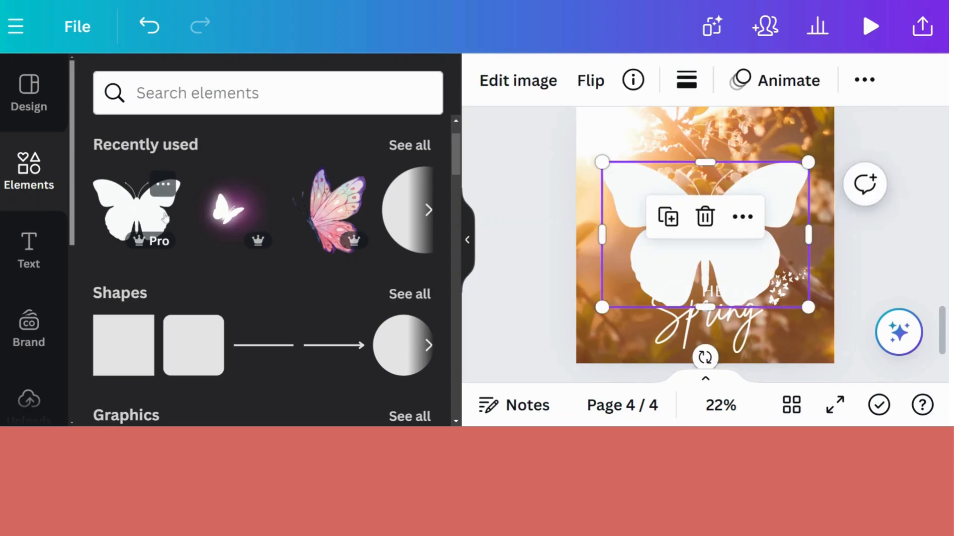
pyautogui.moveTo(602, 308); pyautogui.dragTo(781, 185)
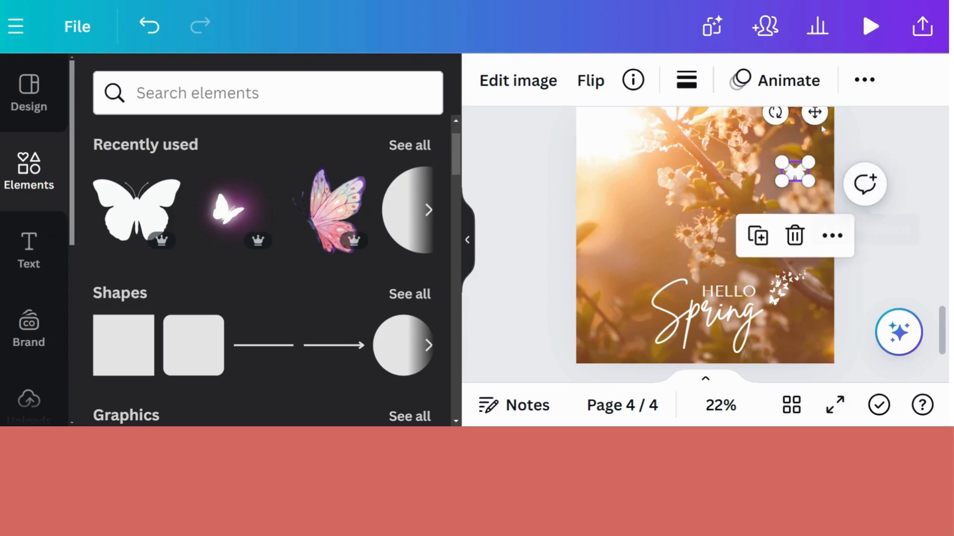
pyautogui.moveTo(775, 114)
pyautogui.mouseDown()
pyautogui.moveTo(770, 123)
pyautogui.moveTo(802, 120)
pyautogui.mouseUp()
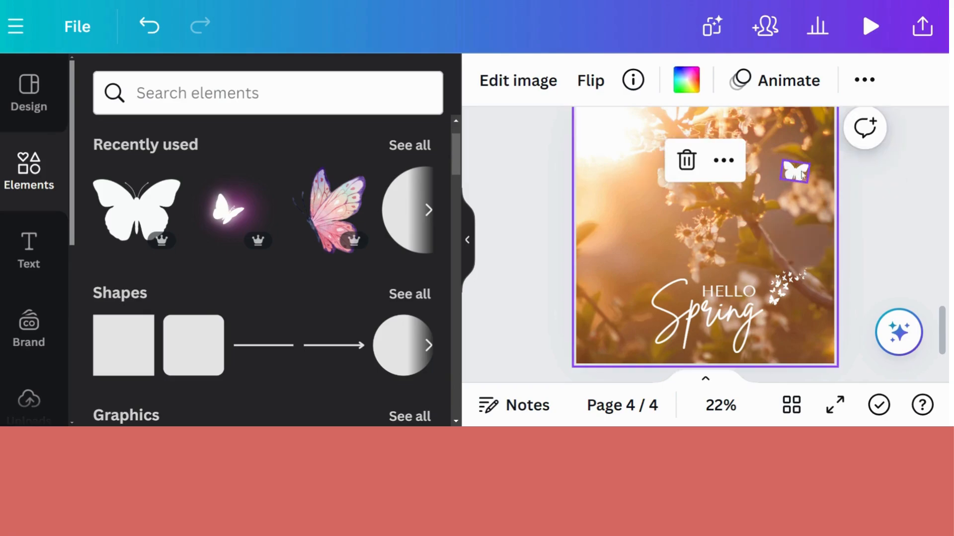
pyautogui.moveTo(796, 173); pyautogui.dragTo(769, 319)
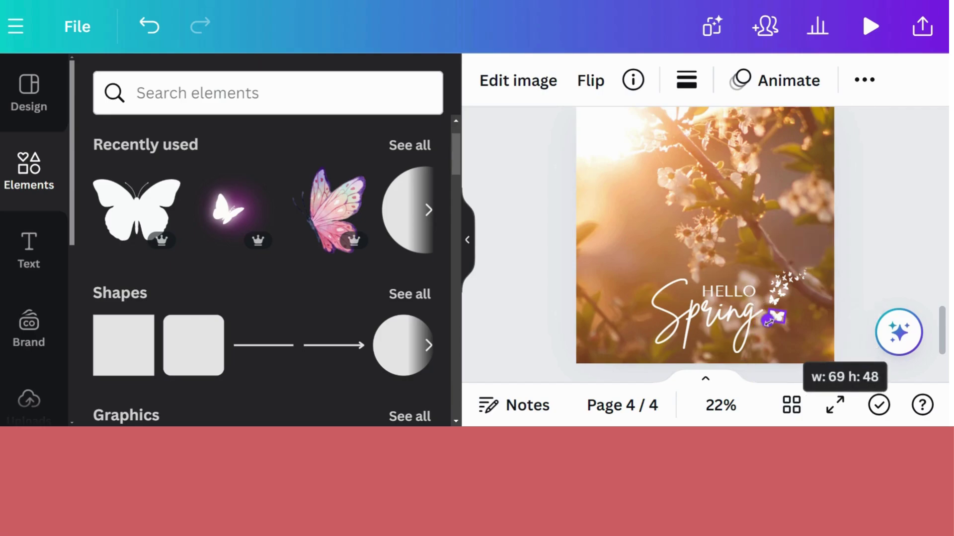
# - Reselect the small butterfly past the Hello Spring text and align it neatly beside Spring
pyautogui.click(808, 326)
pyautogui.click(774, 321)
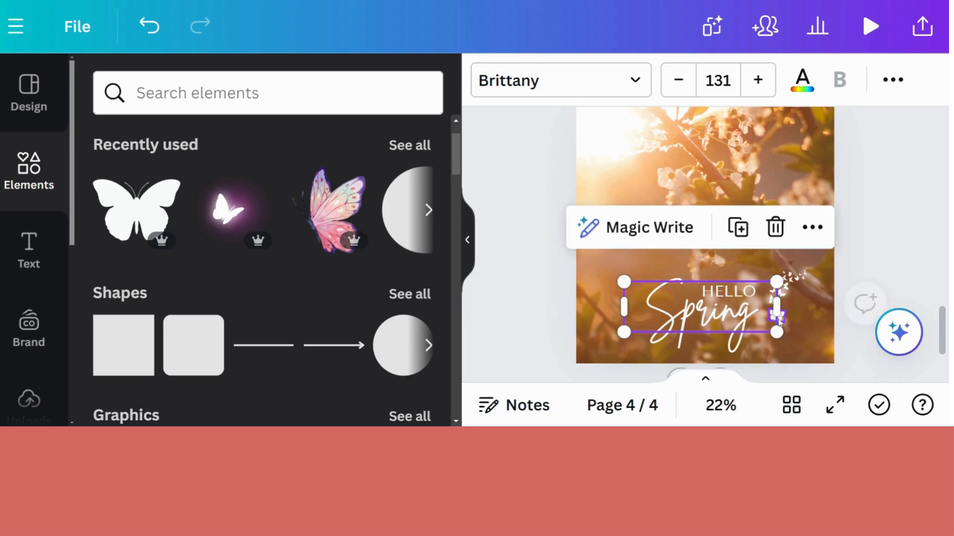
pyautogui.click(715, 164)
pyautogui.click(743, 318)
pyautogui.rightClick(740, 320)
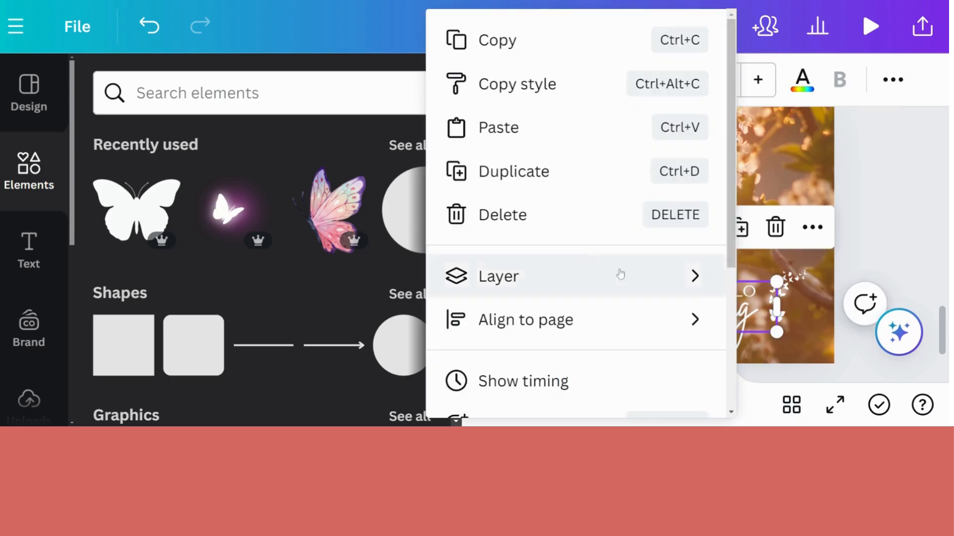
pyautogui.click(735, 325)
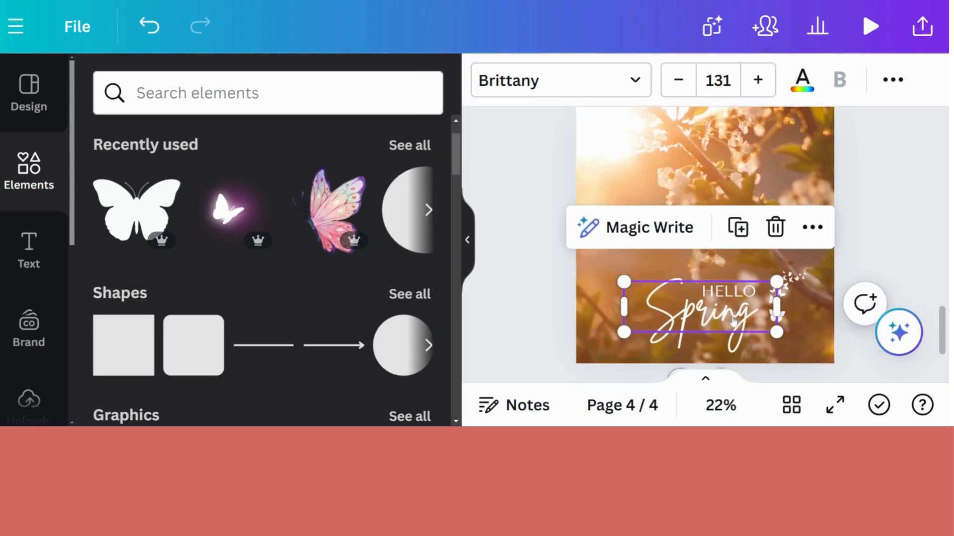
pyautogui.click(779, 344)
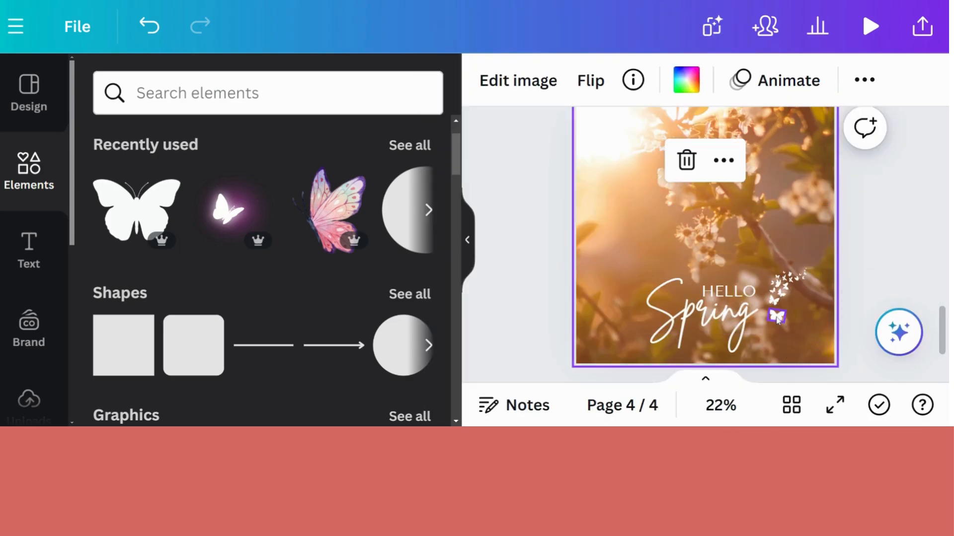
pyautogui.click(777, 322)
pyautogui.moveTo(775, 320); pyautogui.dragTo(775, 320)
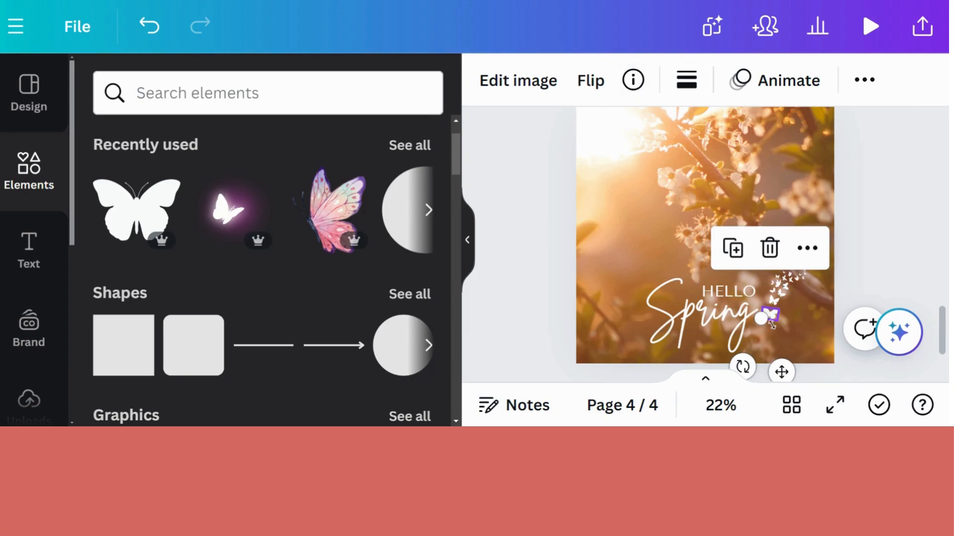
# - Create a custom animation and trace a looping flight path over the photo
pyautogui.click(784, 86)
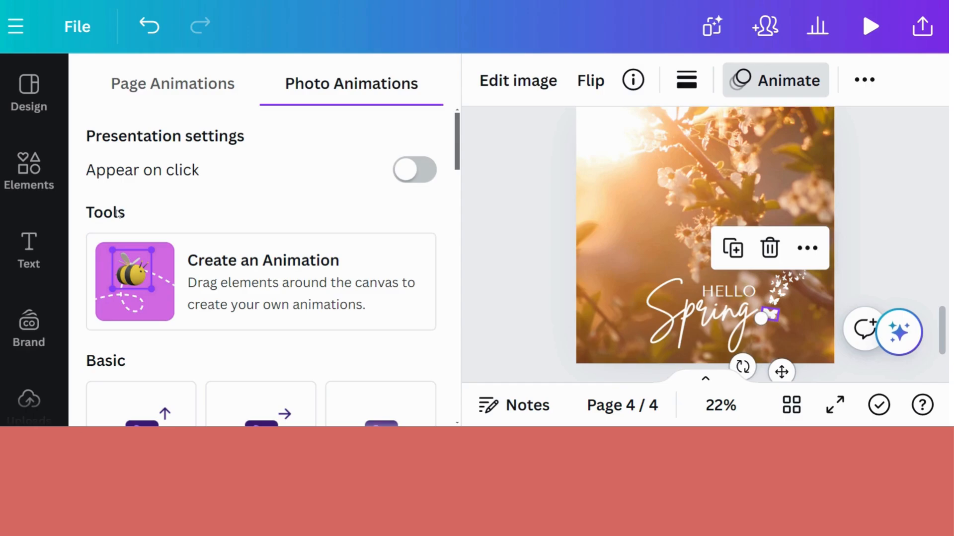
pyautogui.click(208, 272)
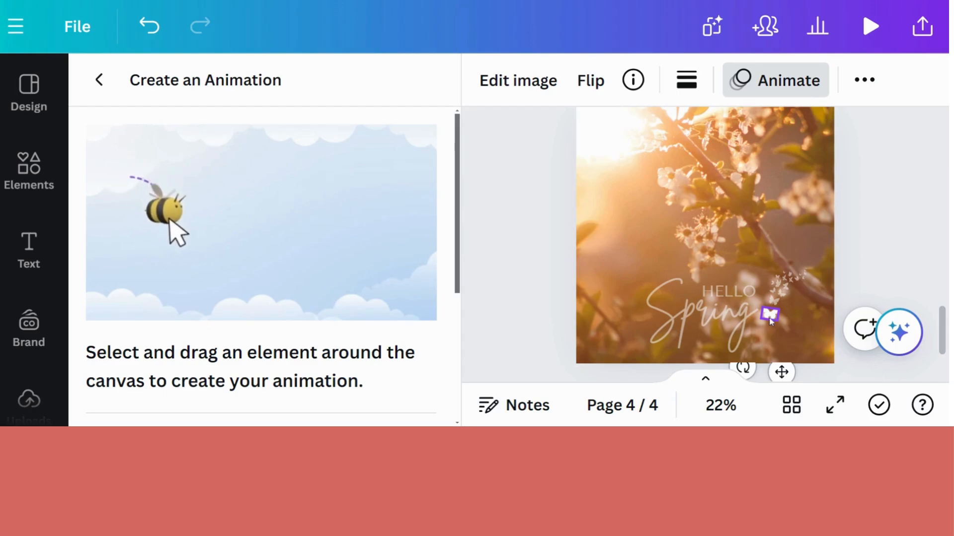
pyautogui.moveTo(772, 316)
pyautogui.mouseDown()
pyautogui.moveTo(749, 200)
pyautogui.moveTo(575, 143)
pyautogui.mouseUp()
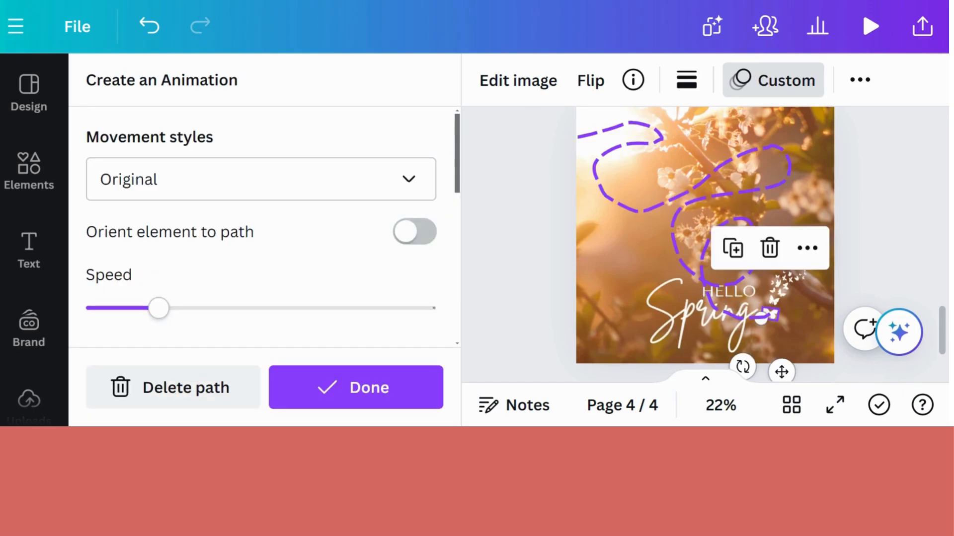
# - Try the Smooth and Steady movement styles, then return to Original
pyautogui.click(365, 191)
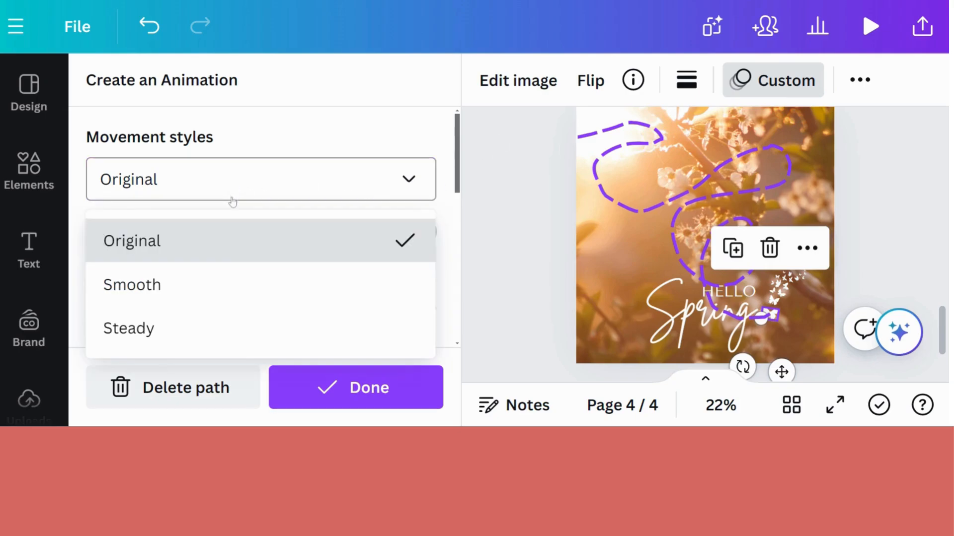
pyautogui.click(211, 282)
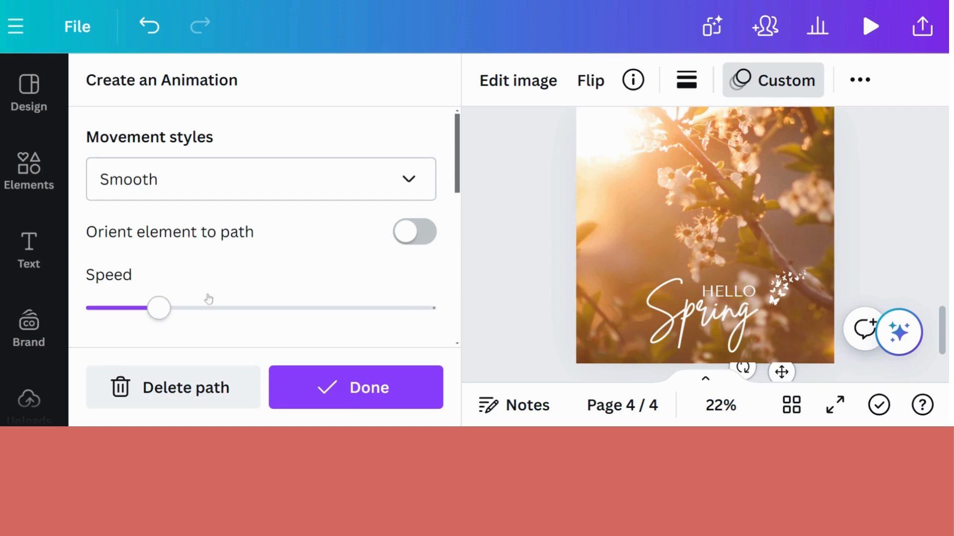
pyautogui.click(276, 180)
pyautogui.click(223, 327)
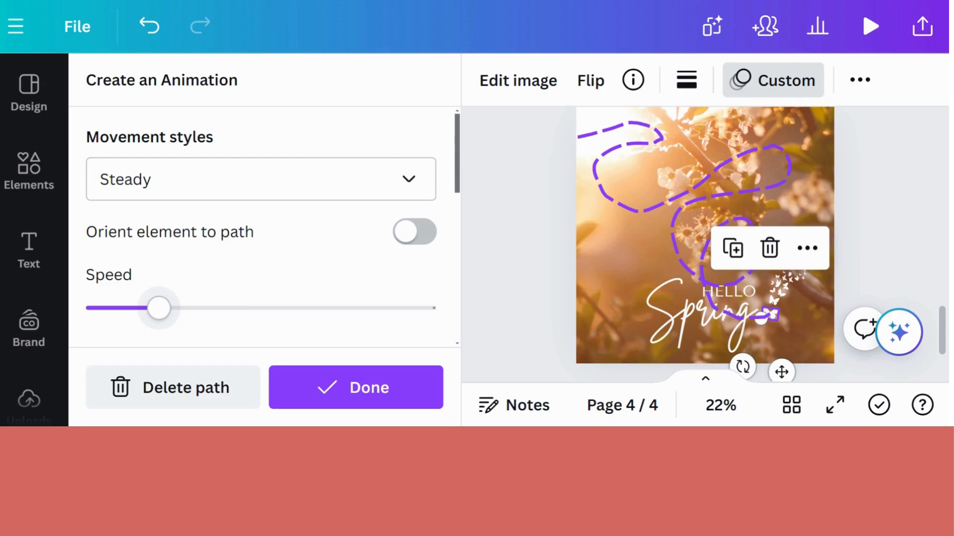
pyautogui.click(254, 187)
pyautogui.click(232, 243)
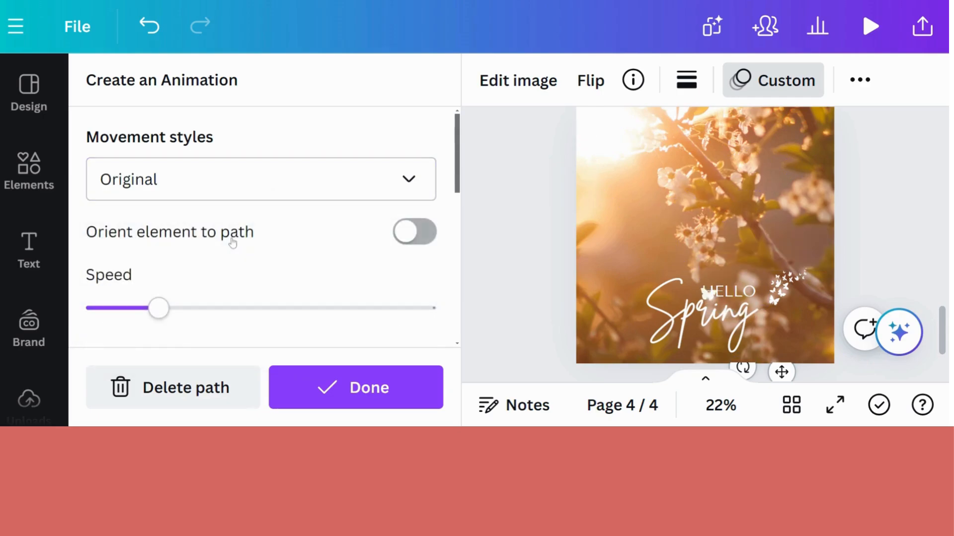
pyautogui.scroll(-2, 231, 247)
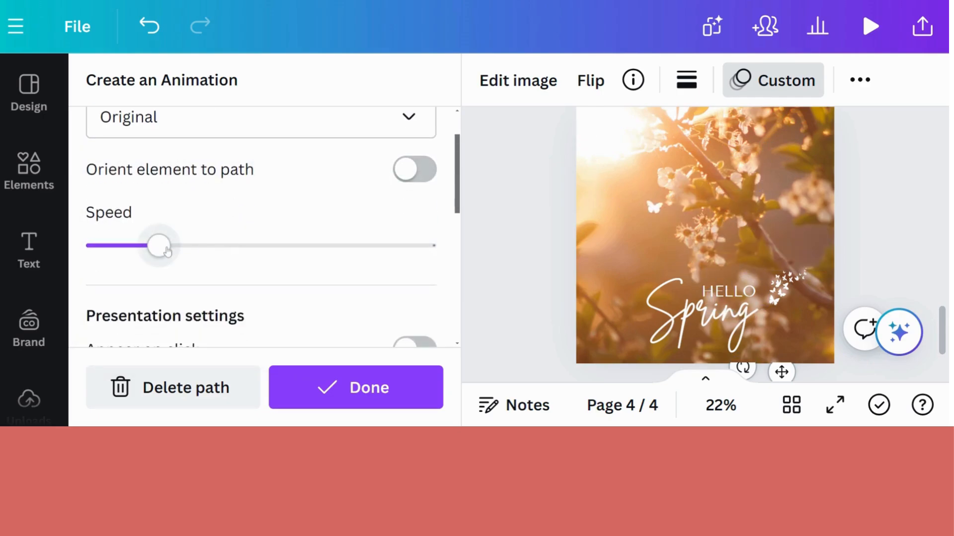
# - Settle on a slow flight speed and confirm the custom animation
pyautogui.moveTo(159, 246); pyautogui.dragTo(334, 246)
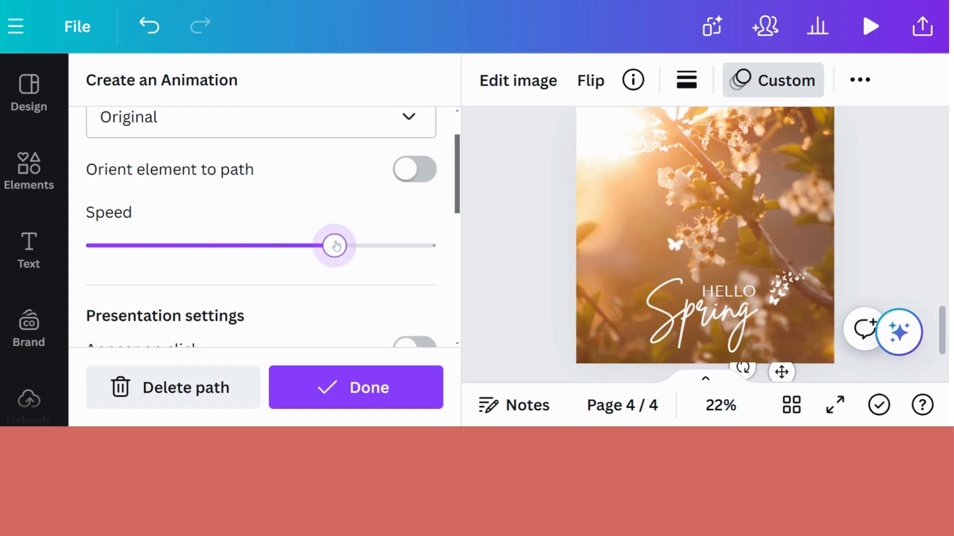
pyautogui.moveTo(336, 246); pyautogui.dragTo(154, 245)
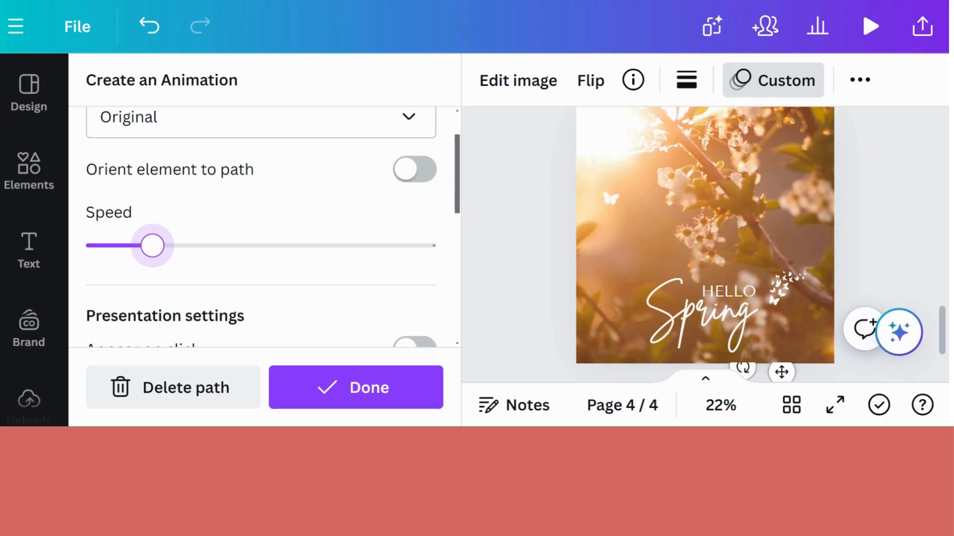
pyautogui.scroll(-2, 247, 266)
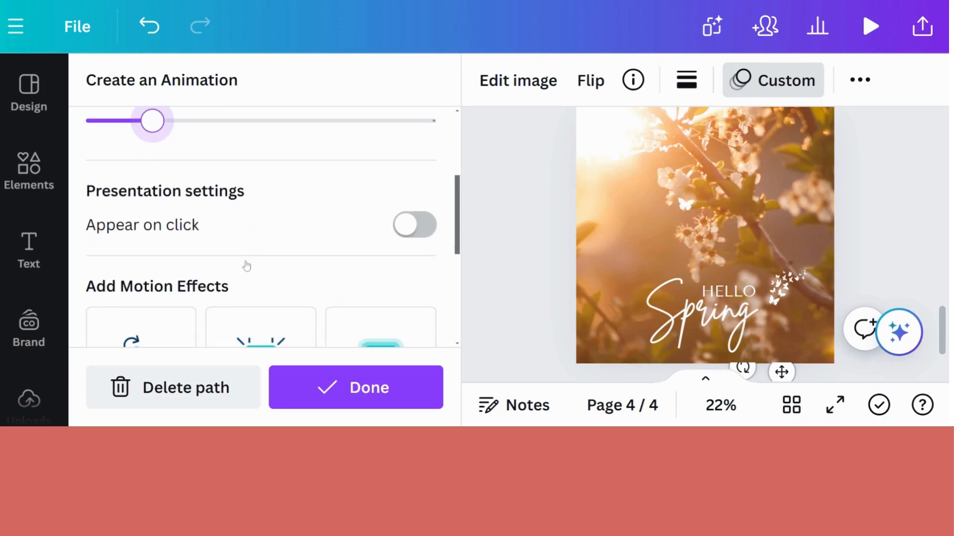
pyautogui.click(383, 389)
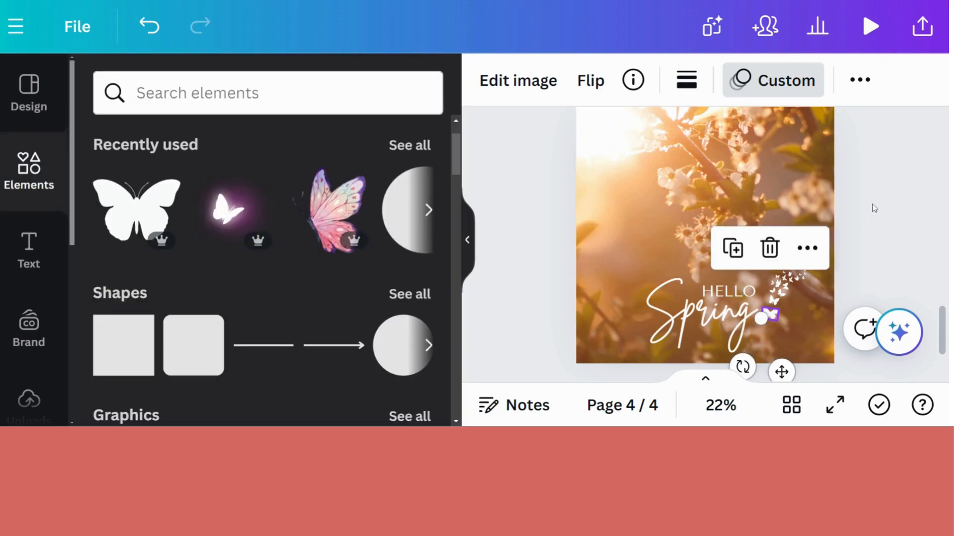
# - Deselect the butterfly on the Hello Spring page
pyautogui.click(873, 208)
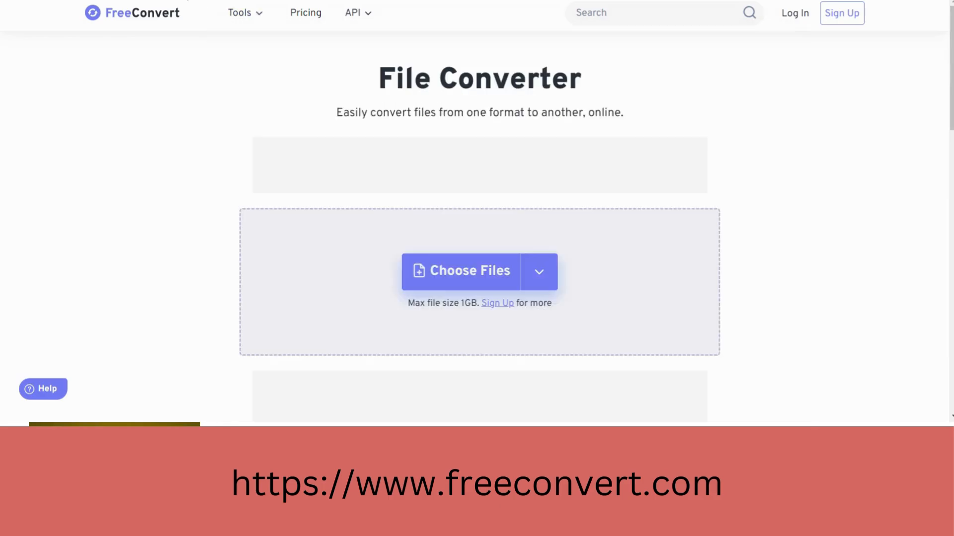
# - Upload 'EKA GIF Square (1).gif' and choose GIF as the output format
pyautogui.click(539, 271)
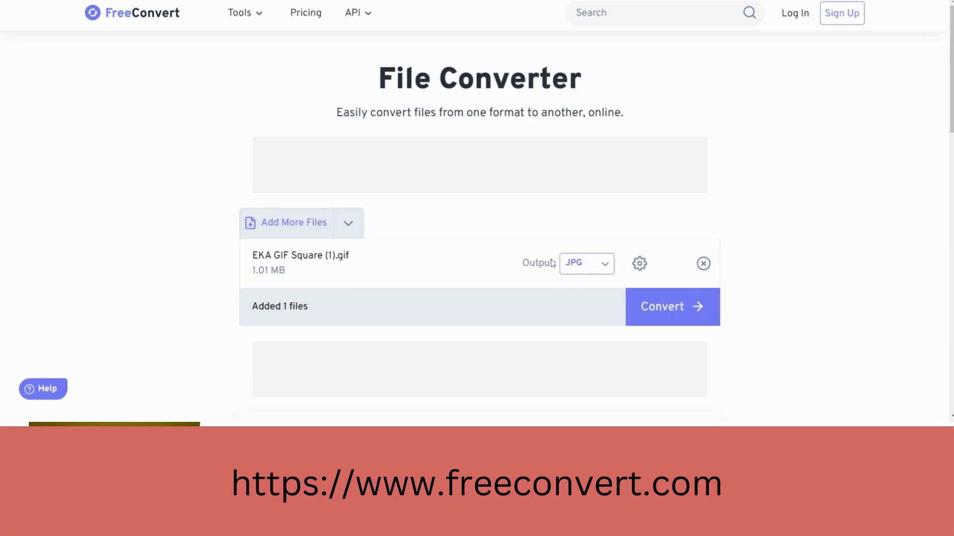
pyautogui.click(585, 263)
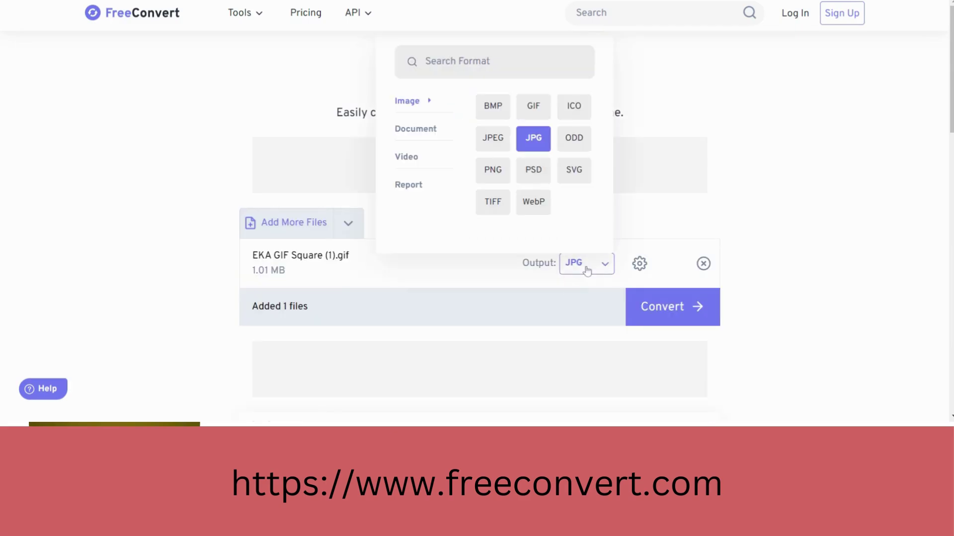
pyautogui.click(532, 105)
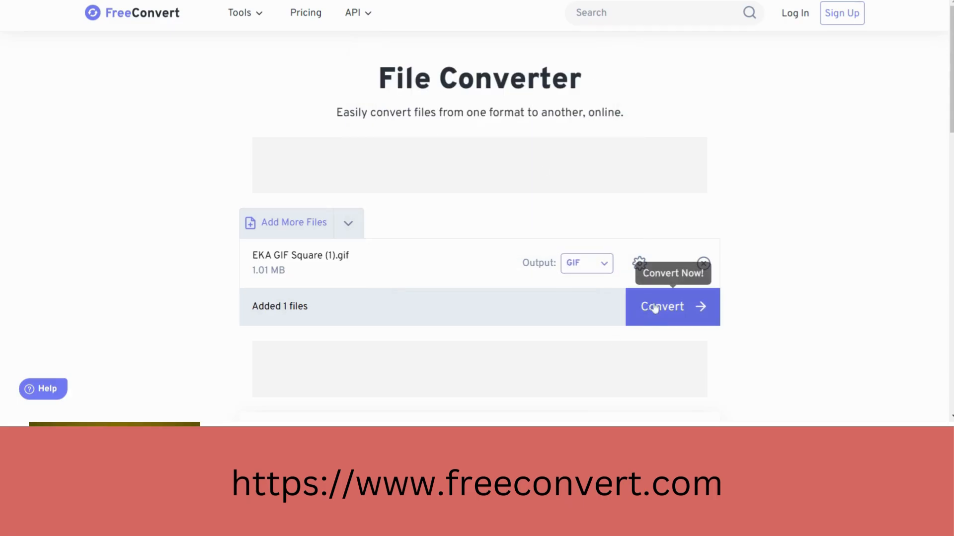